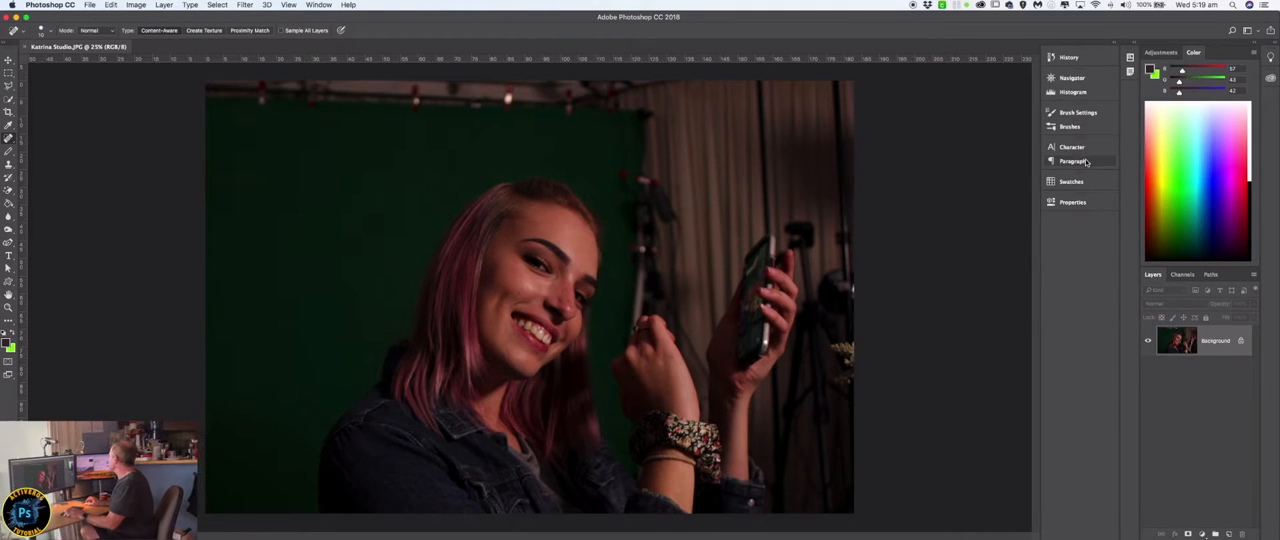
Add a Levels adjustment layer above the photo and brighten the midtones to about 1.76.
left_click(1161, 53)
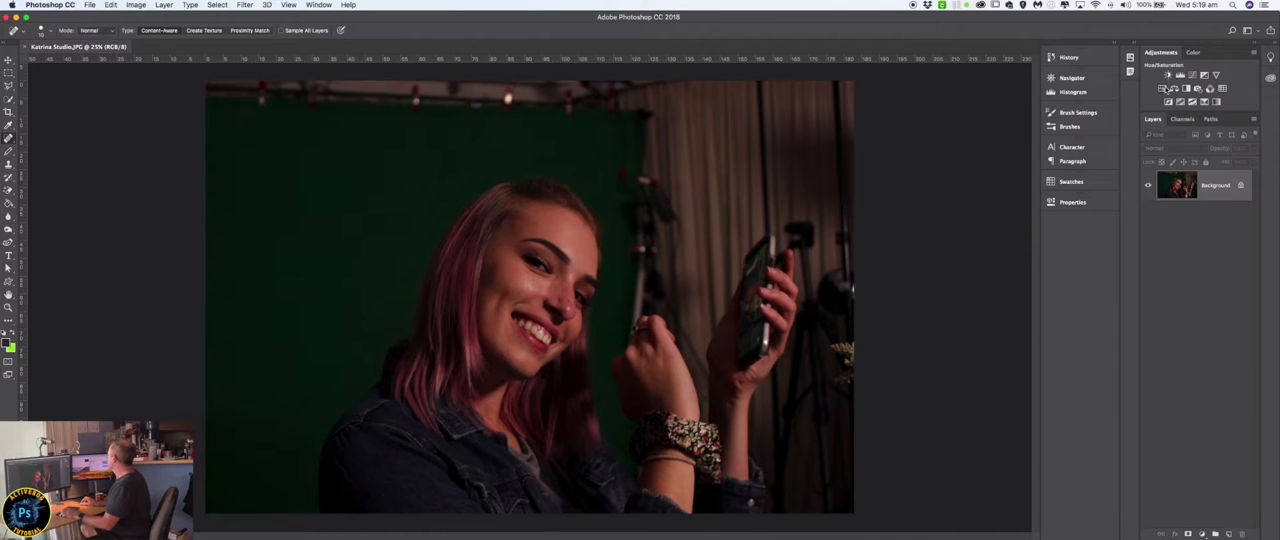
left_click(1181, 76)
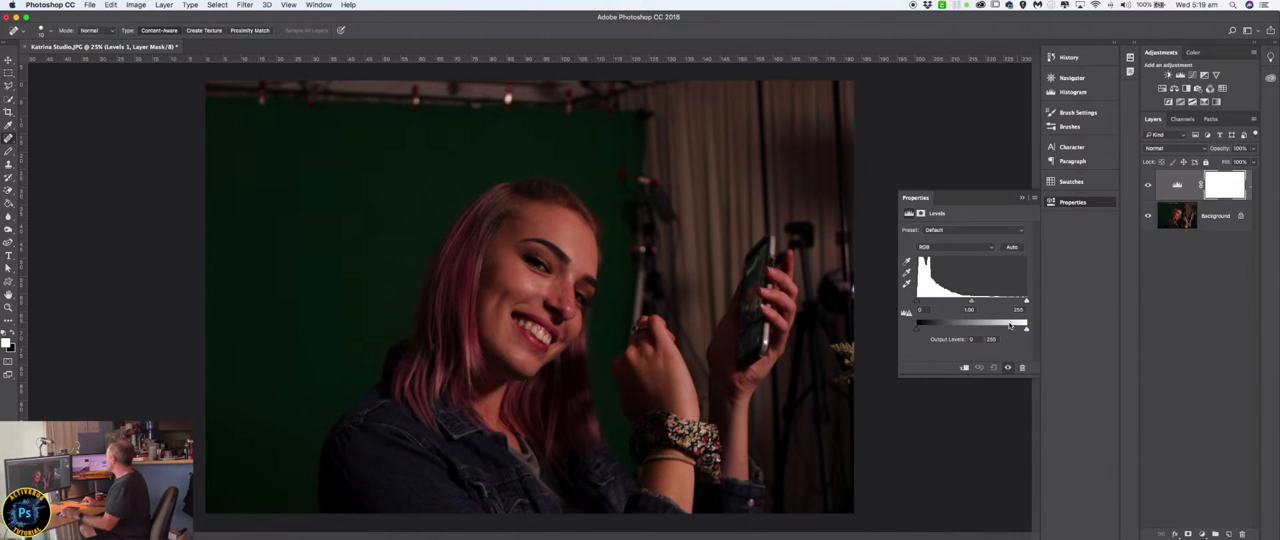
left_click_drag(973, 303, 965, 304)
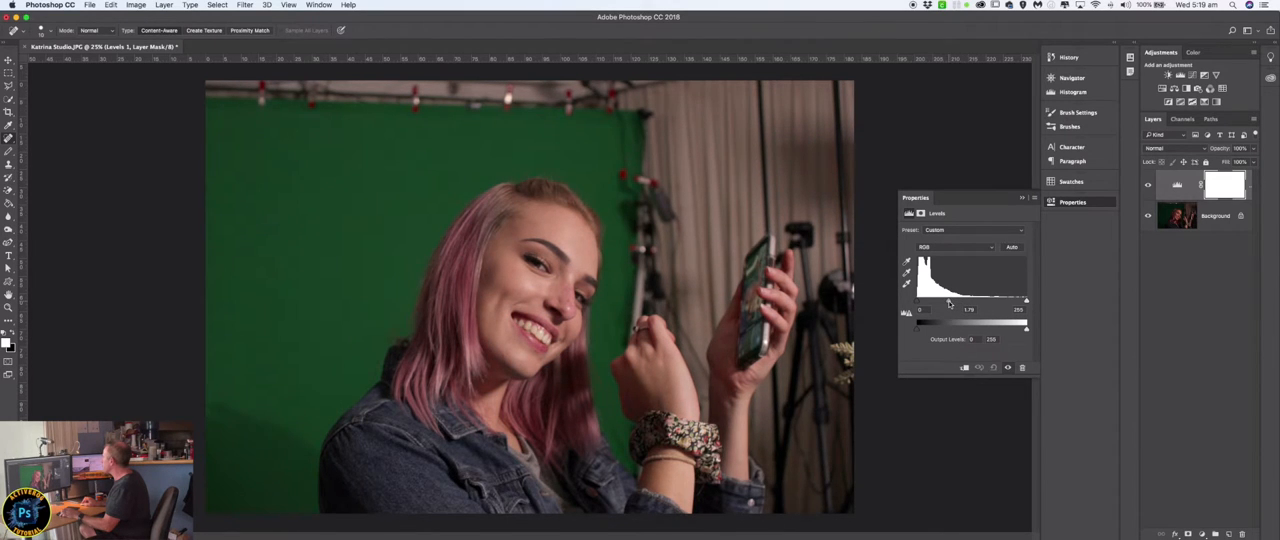
Select a rectangular area around the woman and her phone and copy it merged from all visible layers.
key("m")
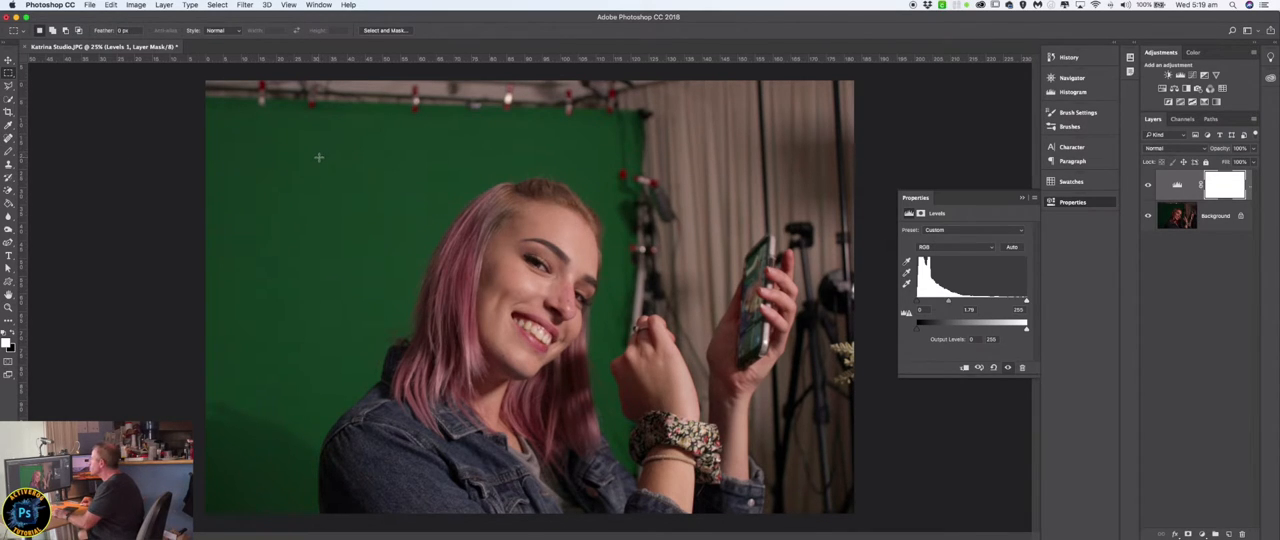
left_click_drag(300, 162, 804, 513)
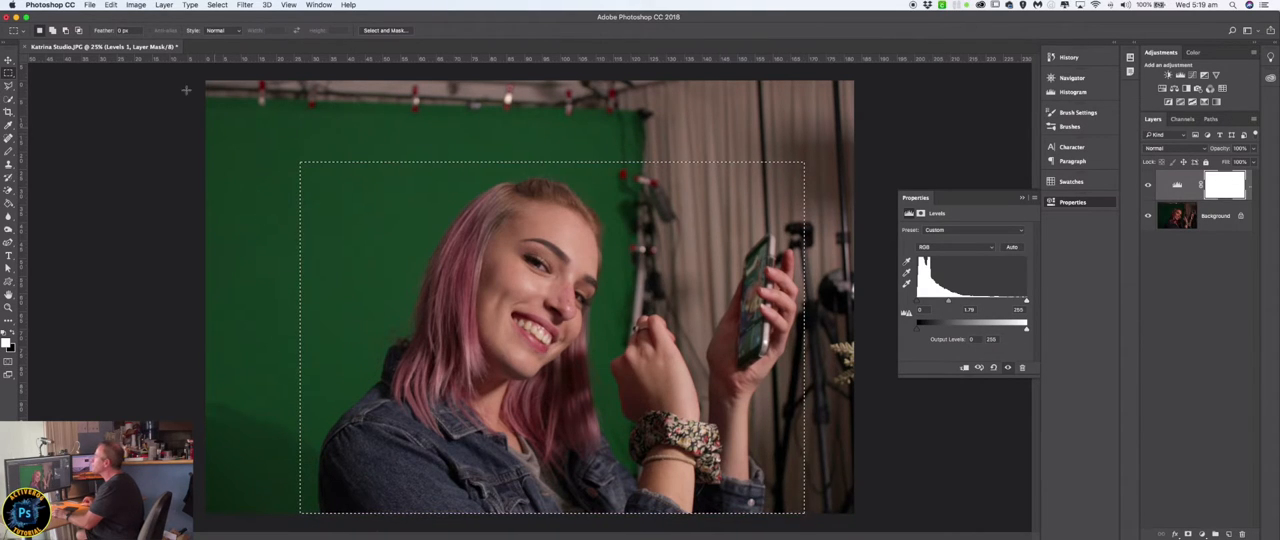
left_click(111, 5)
left_click(132, 86)
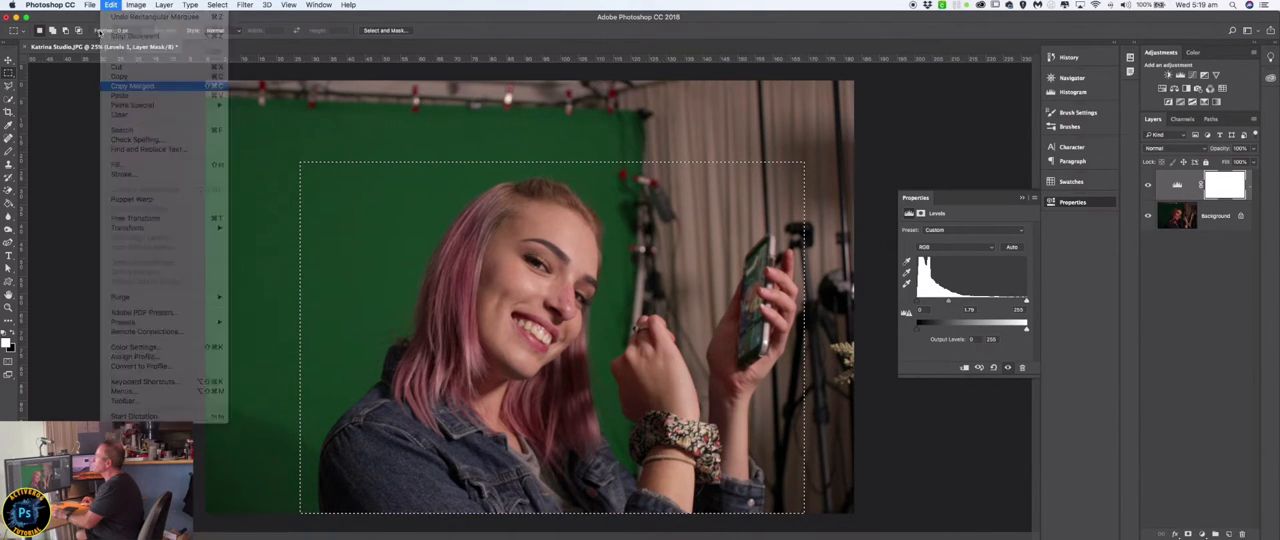
Create a new document with the offered settings and paste the copied portrait into it.
left_click(90, 6)
left_click(94, 18)
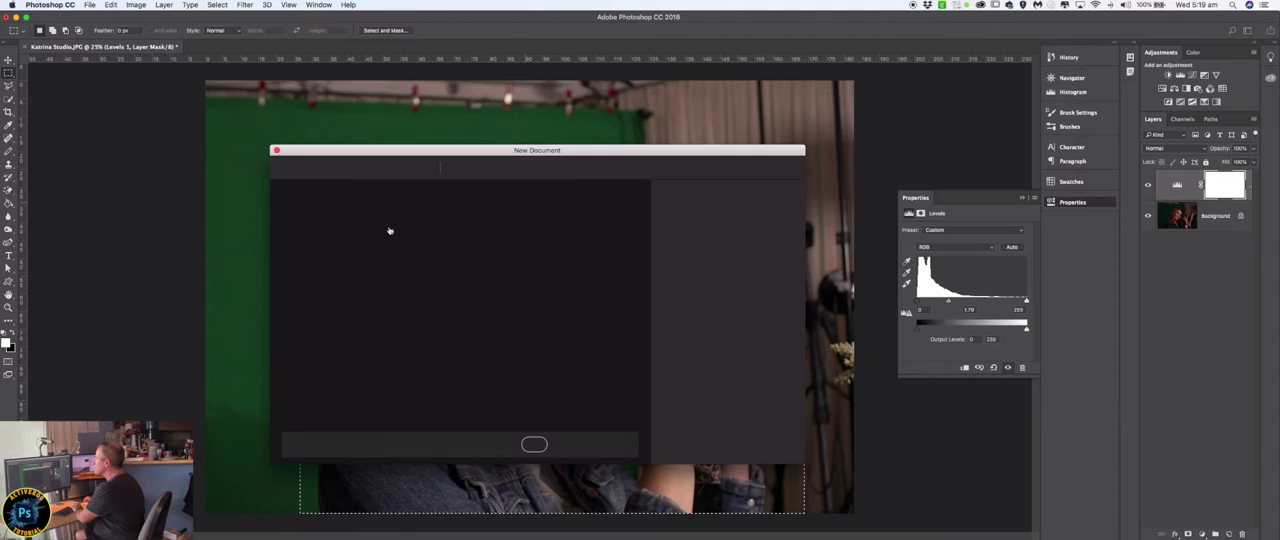
key("Return")
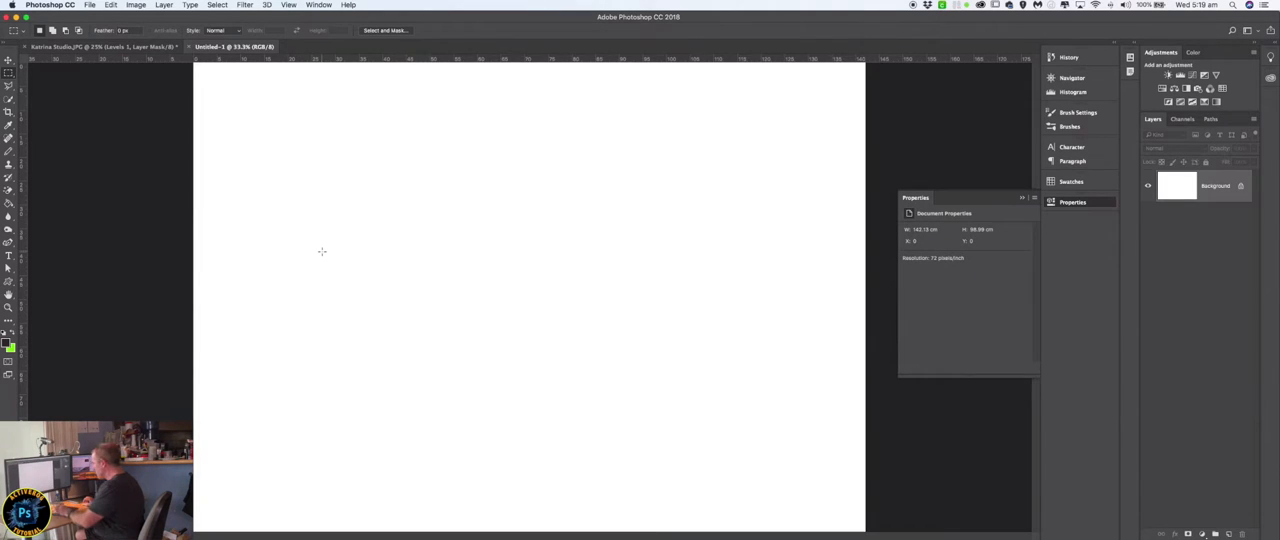
key("ctrl+v")
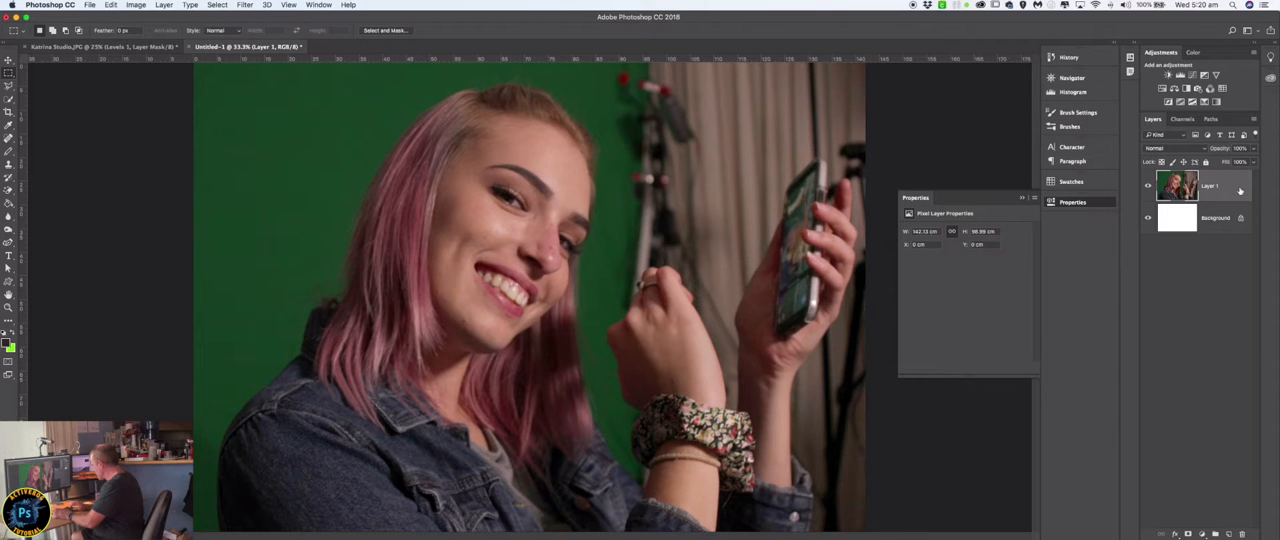
Duplicate the pasted portrait layer and desaturate the copy.
key("super+j")
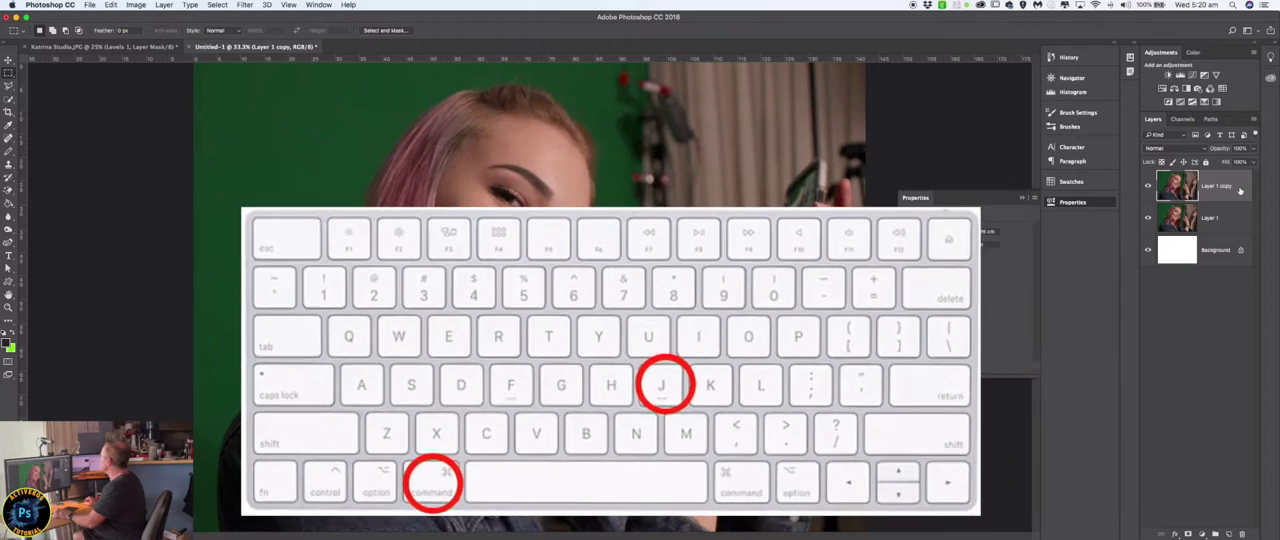
left_click(137, 5)
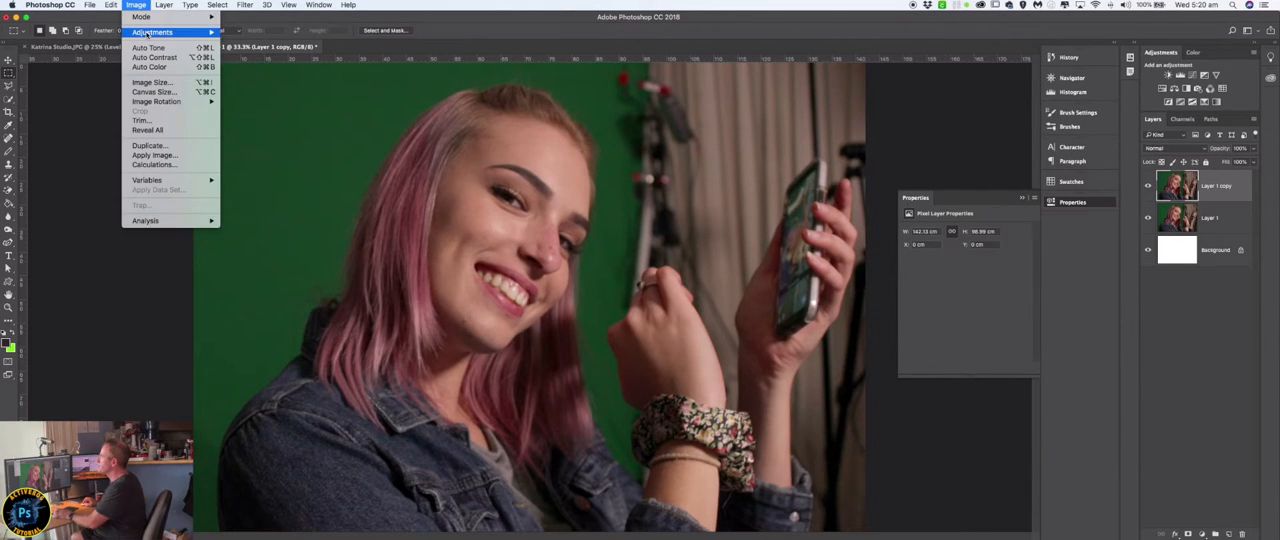
mouse_move(147, 35)
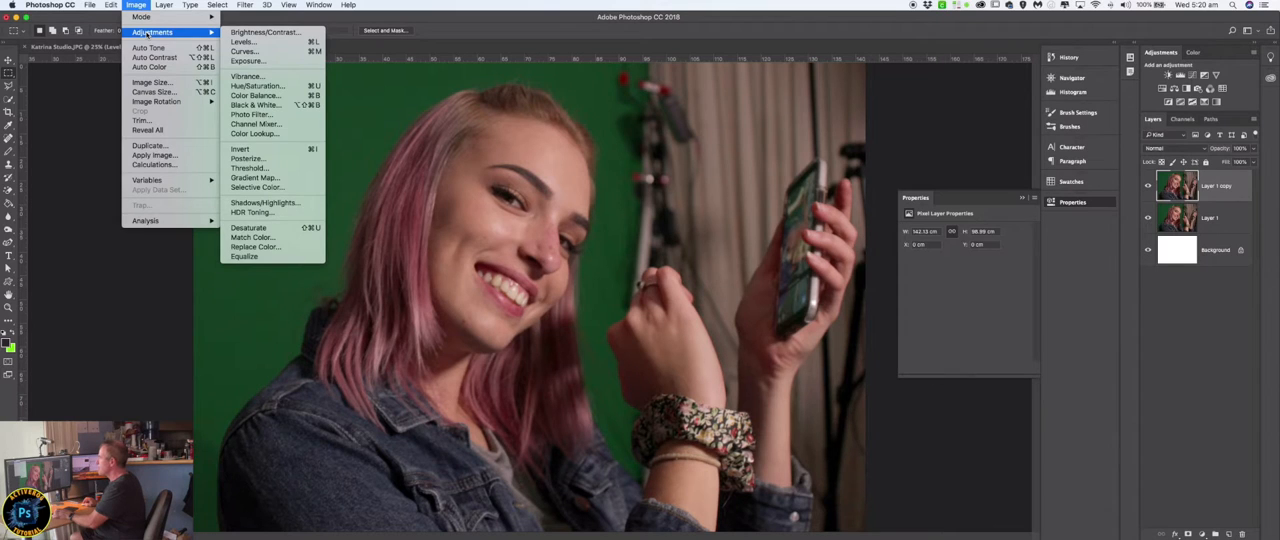
left_click(280, 228)
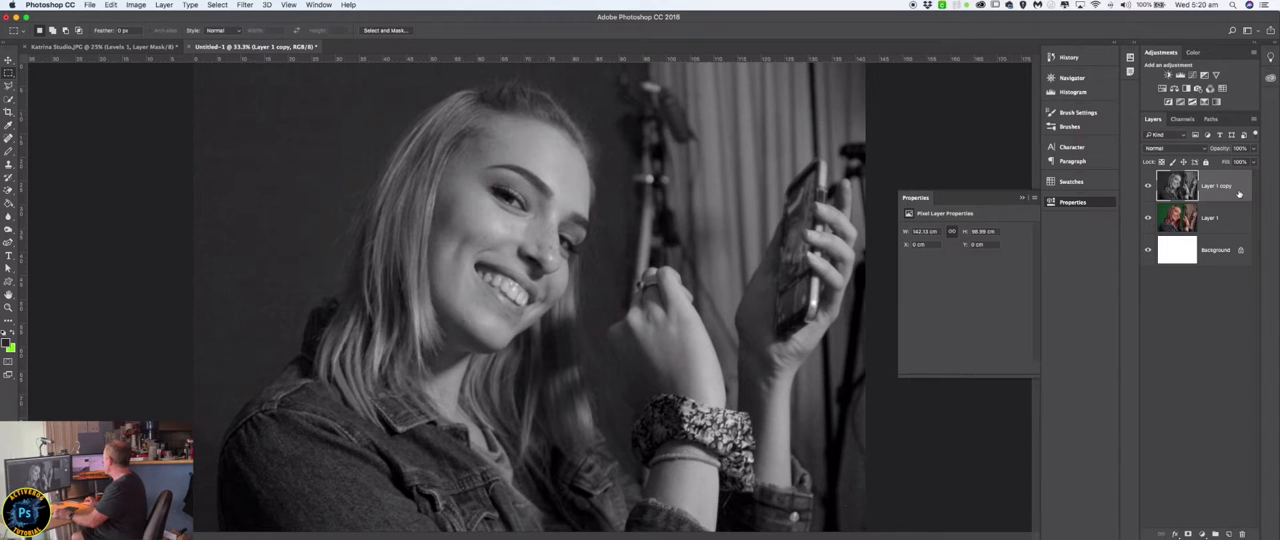
Invert a duplicate of the desaturated layer and set its blend mode to Color Dodge.
left_click_drag(1238, 193, 1229, 536)
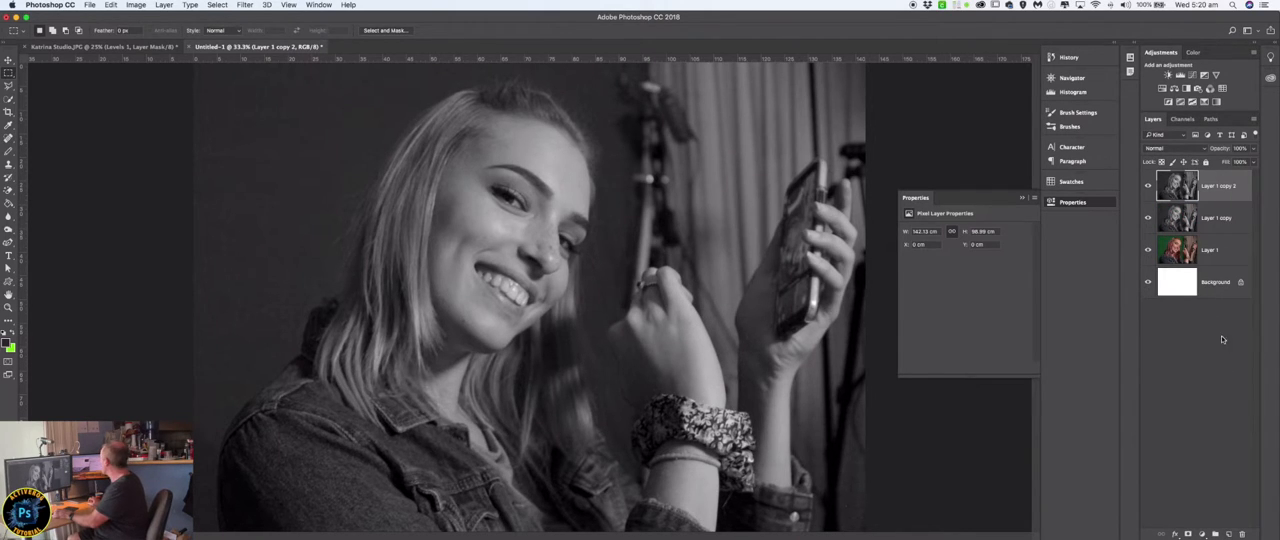
left_click(136, 5)
mouse_move(141, 33)
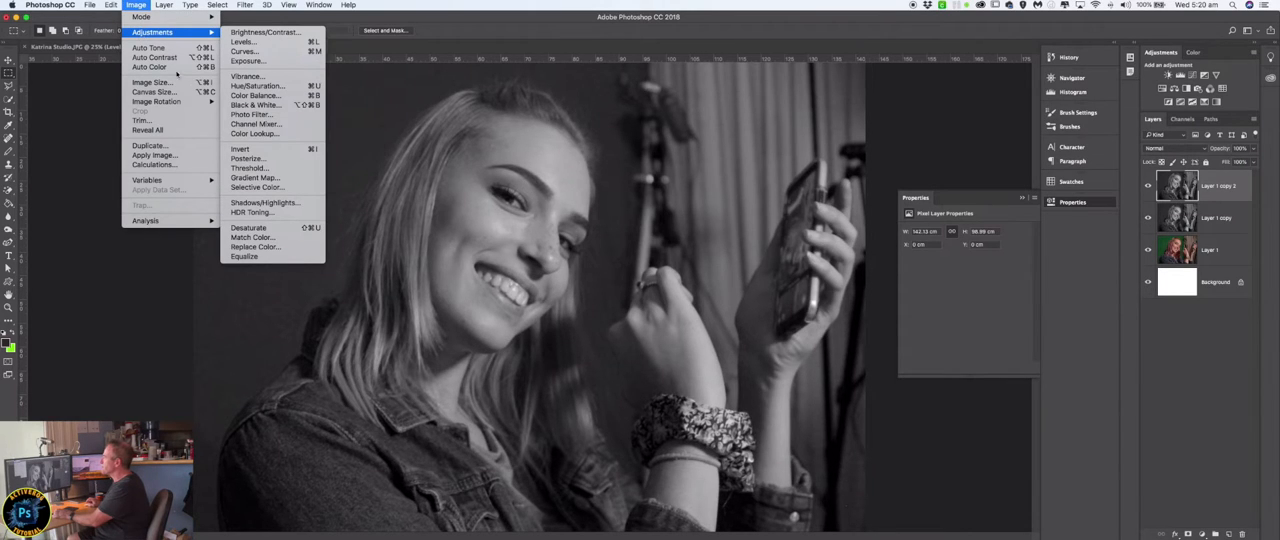
left_click(250, 149)
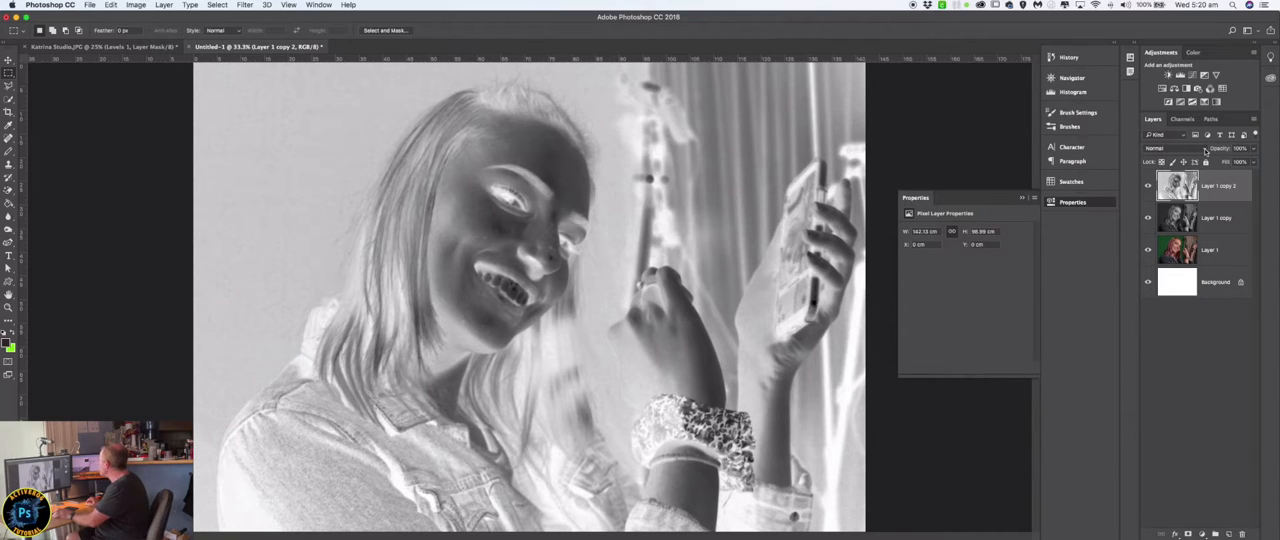
left_click(1205, 149)
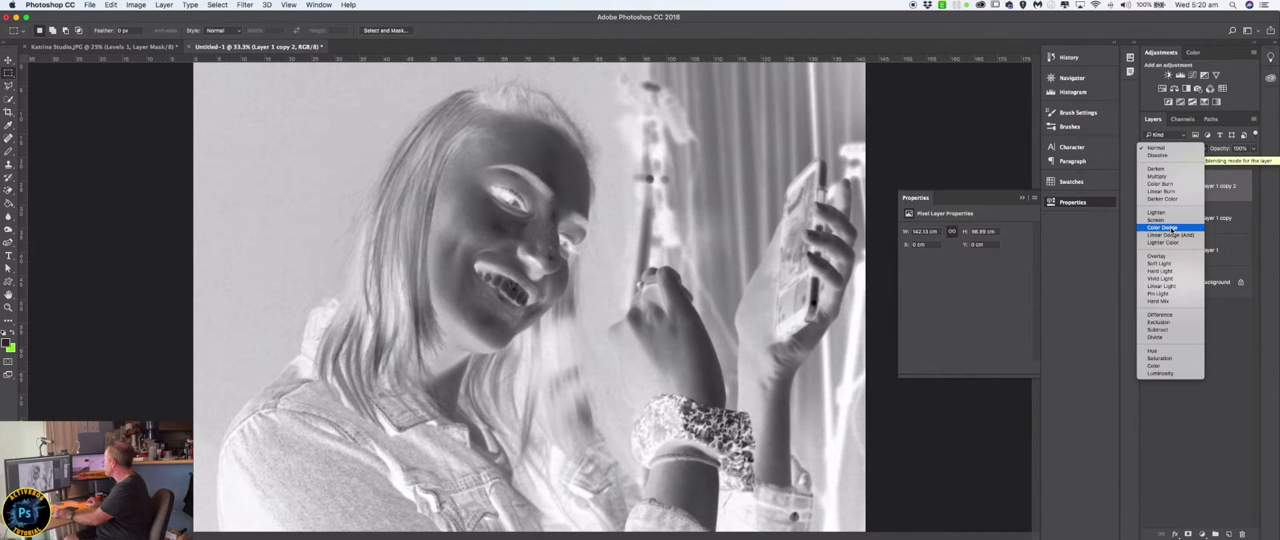
left_click(1165, 228)
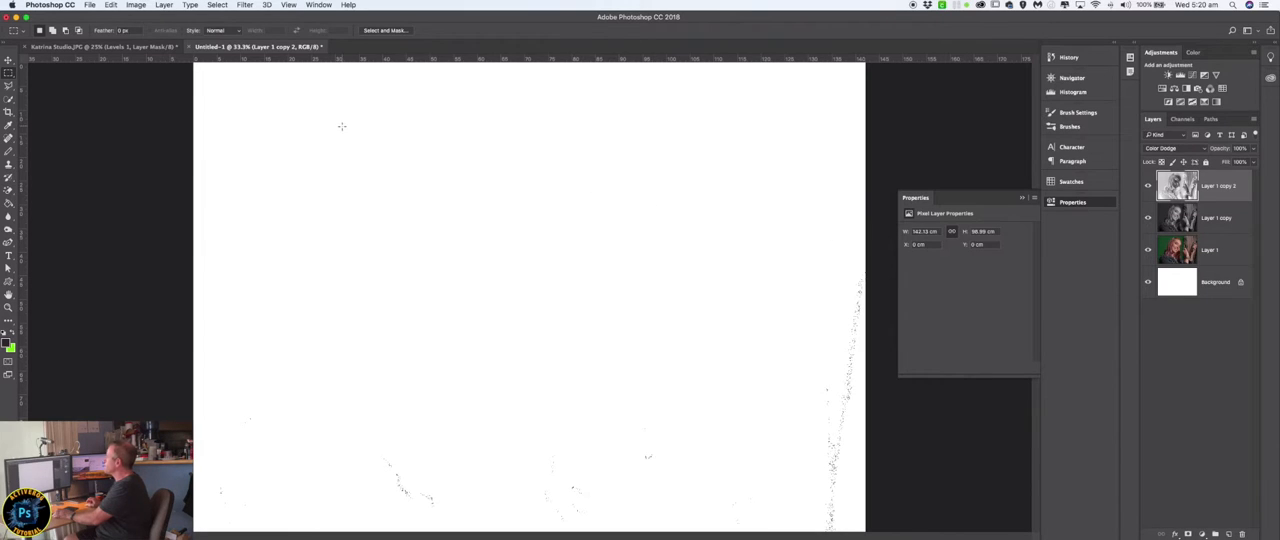
Preview the Chalk & Charcoal, Halftone Pattern, Colored Pencil and Cutout filters in the Filter Gallery without applying any.
left_click(250, 5)
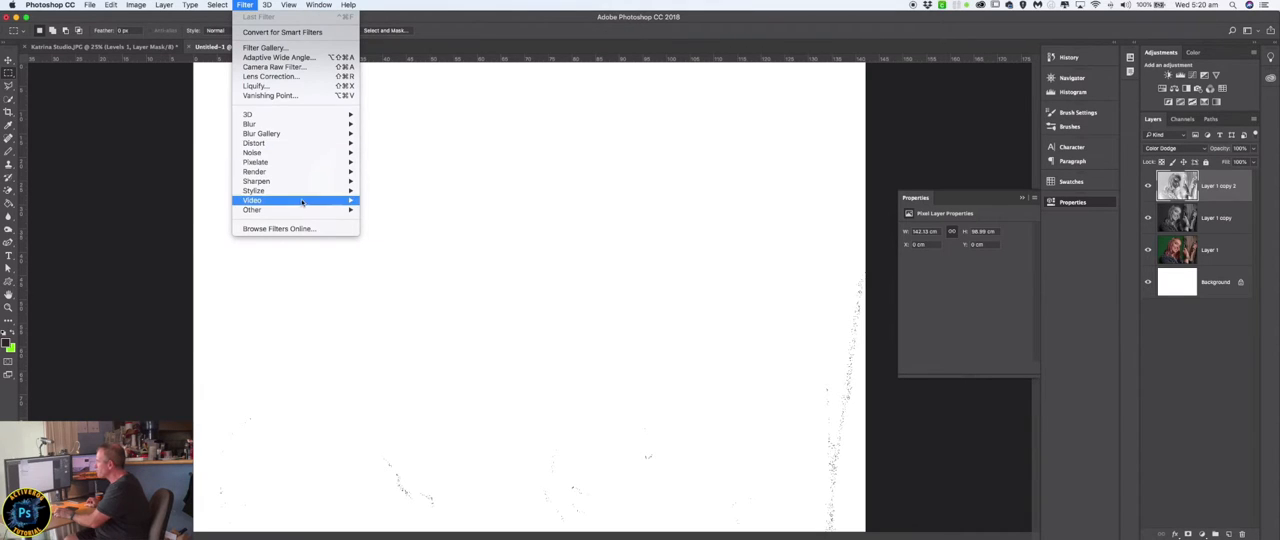
mouse_move(303, 209)
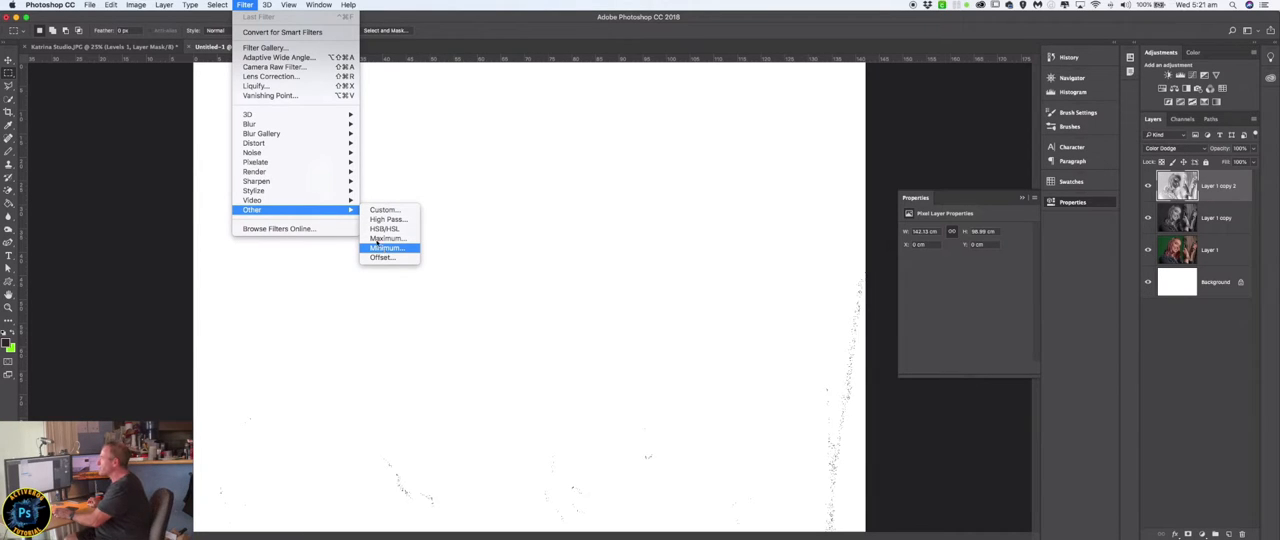
left_click(287, 48)
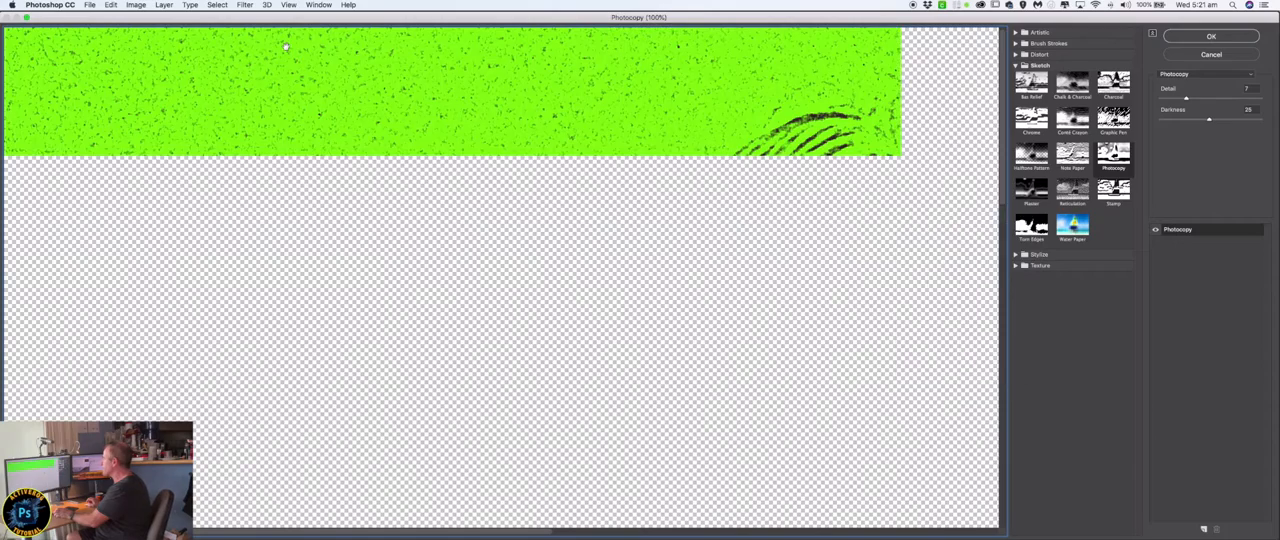
key("super+minus")
key("super+minus")
key("super+minus")
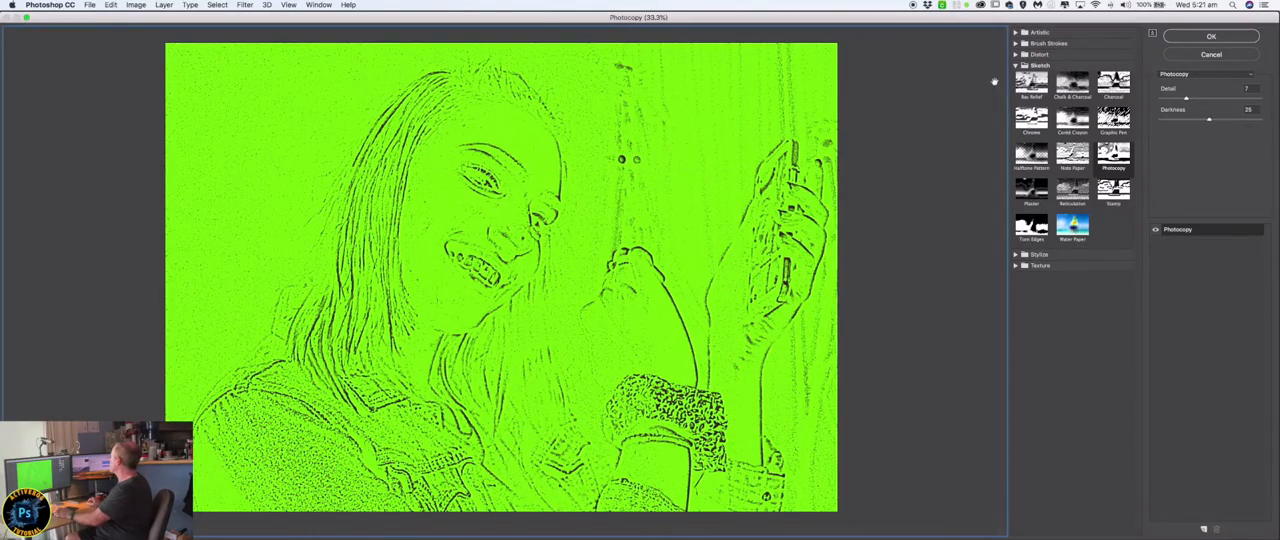
left_click(1072, 85)
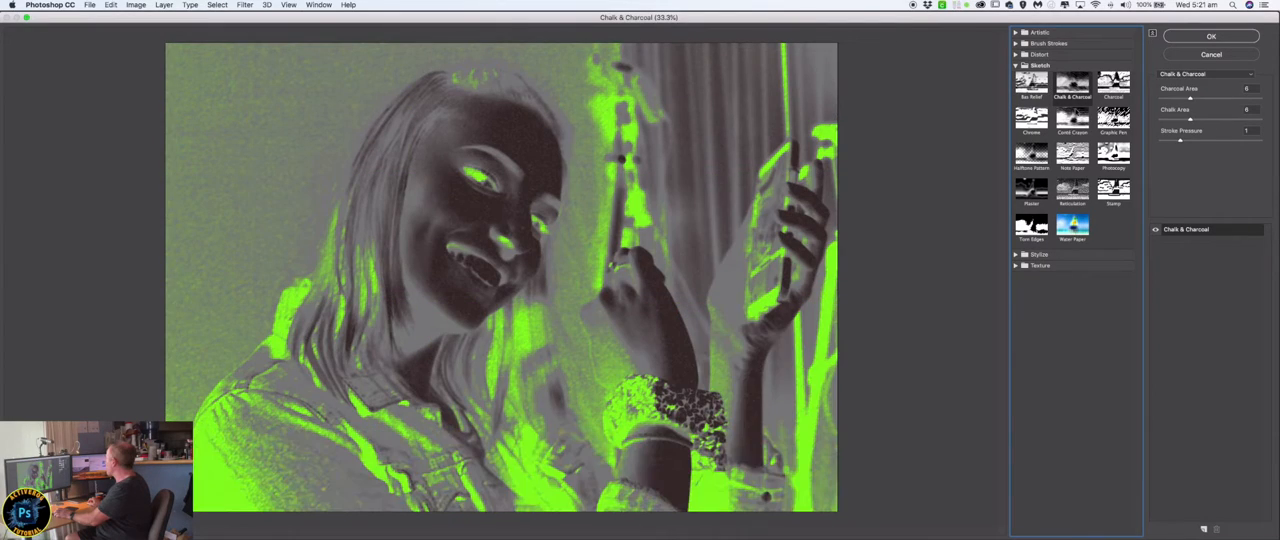
left_click(1031, 153)
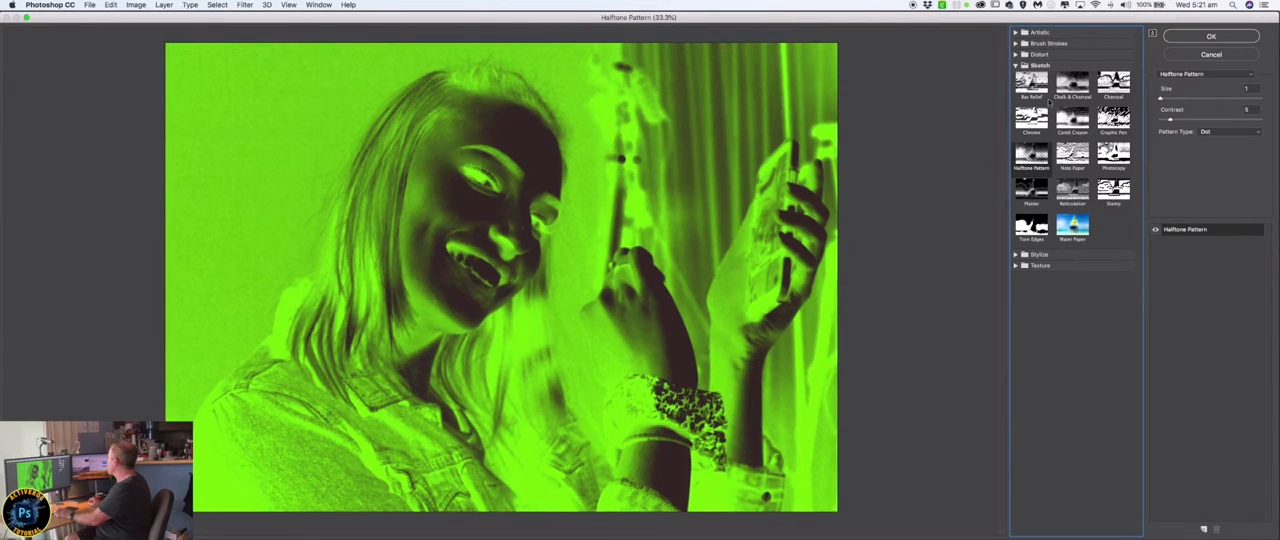
left_click(1015, 33)
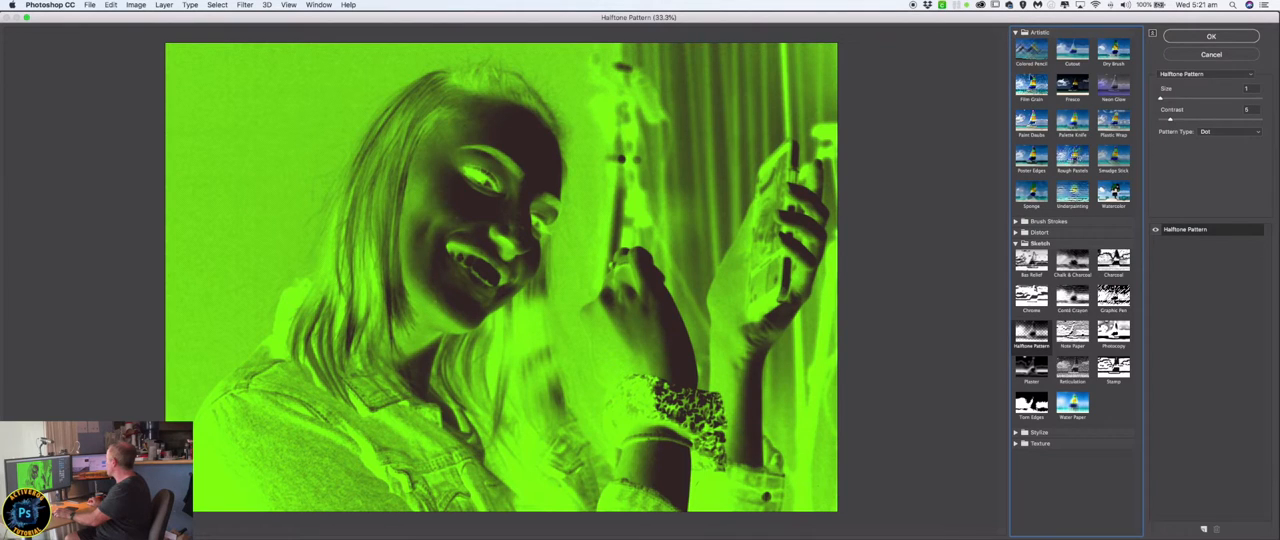
left_click(1033, 48)
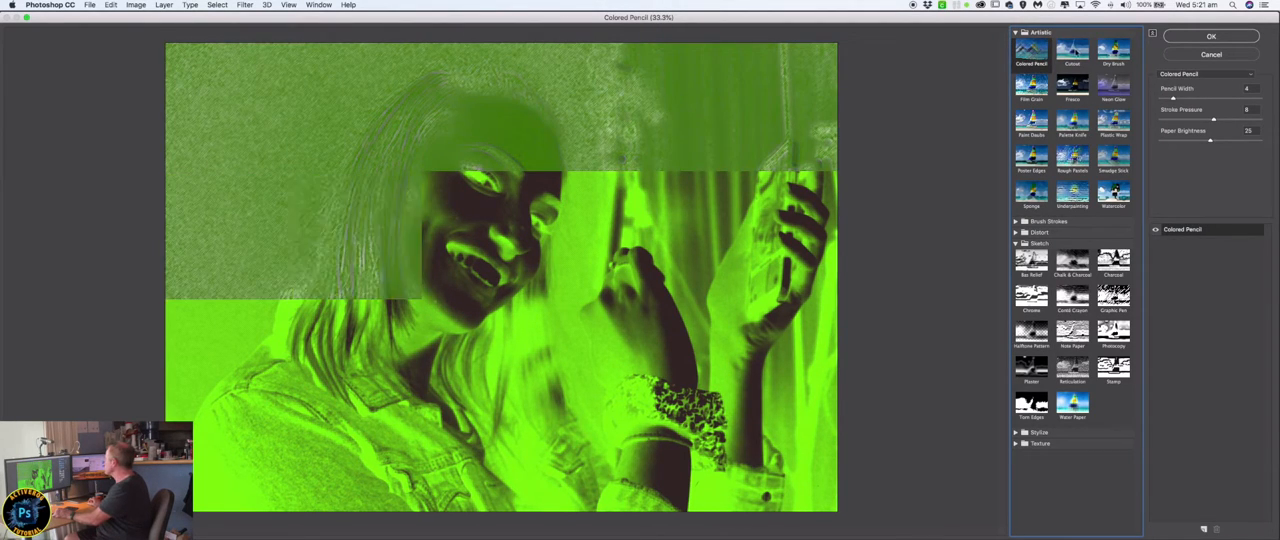
left_click(1074, 48)
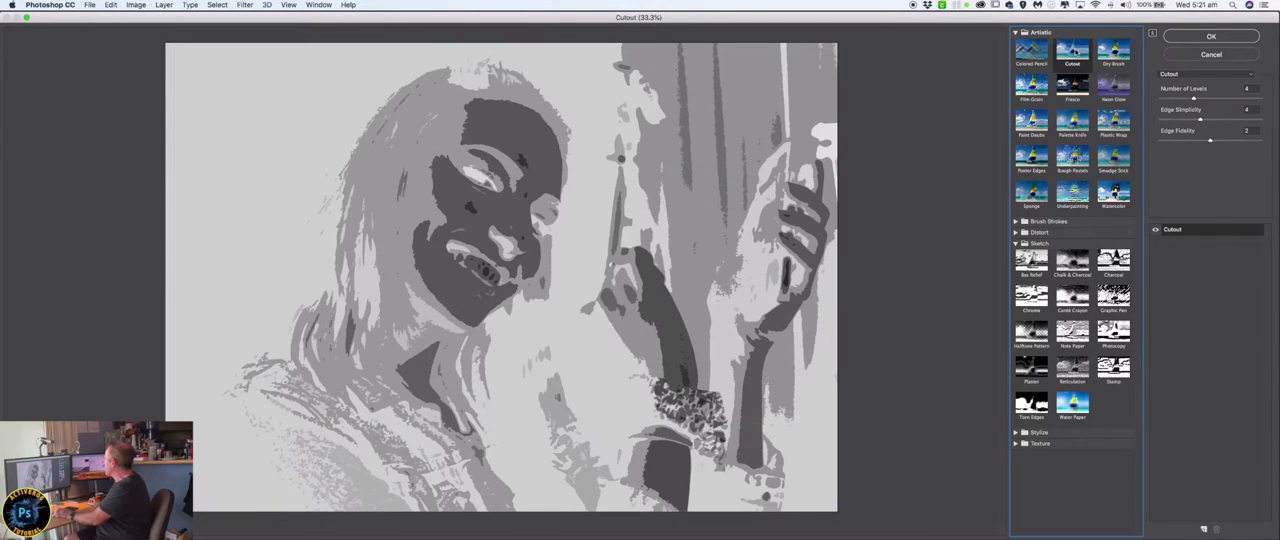
left_click(1211, 55)
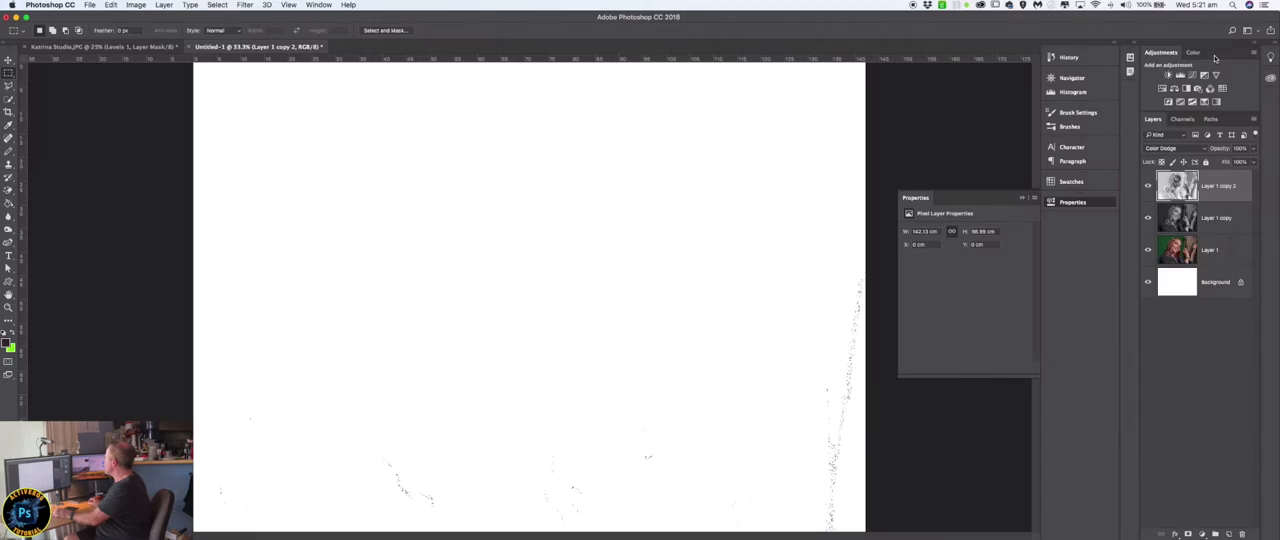
Apply the Minimum filter to the inverted layer with a radius of 3 pixels and Squareness preserved.
left_click(248, 7)
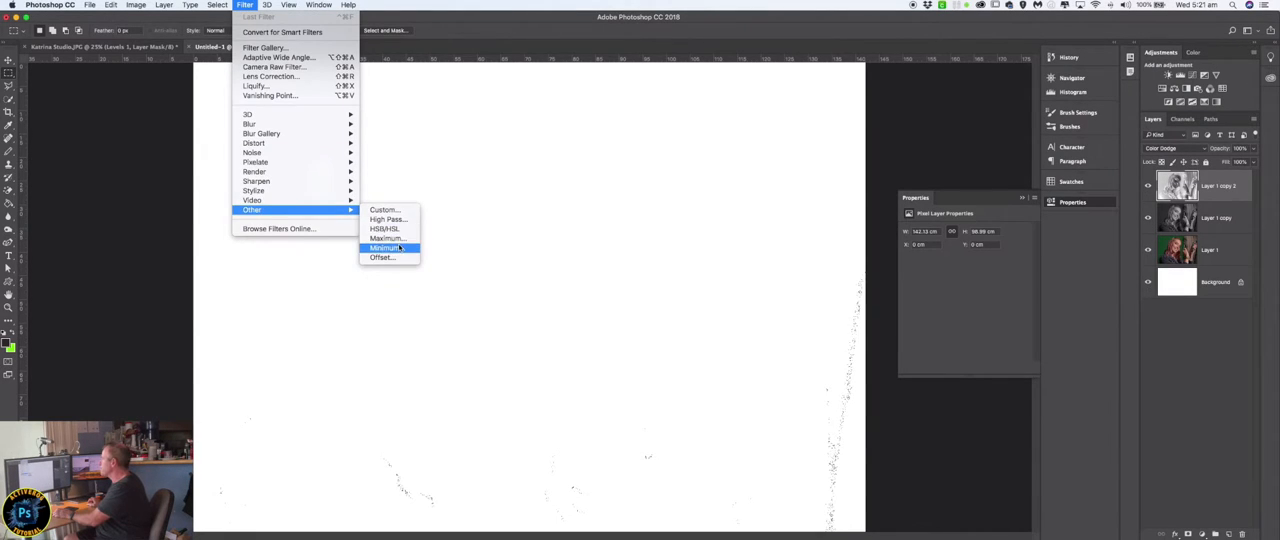
left_click(395, 247)
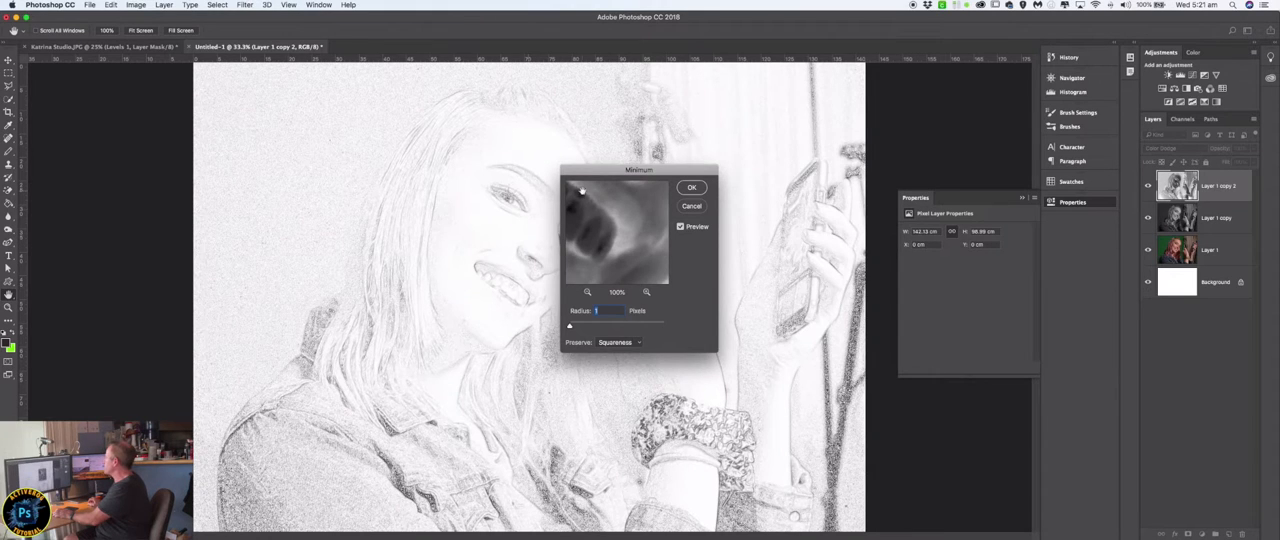
left_click_drag(598, 174, 926, 107)
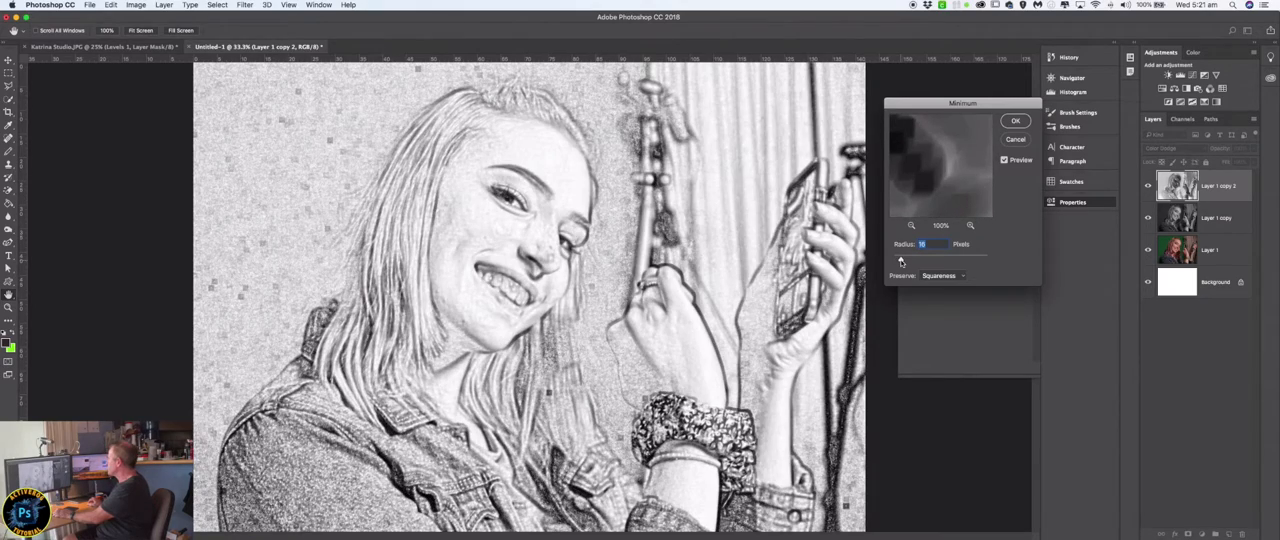
mouse_move(900, 261)
left_mouse_down()
mouse_move(917, 261)
mouse_move(896, 261)
left_mouse_up()
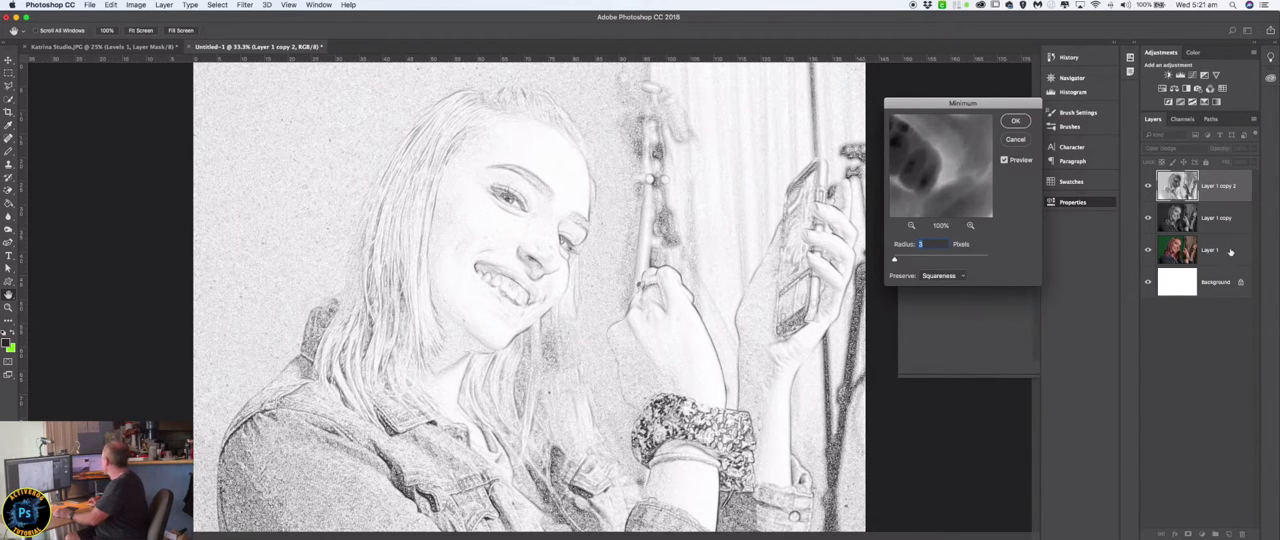
left_click(1016, 122)
Duplicate the original colour portrait layer and move the copy above all the other layers.
left_click_drag(1232, 250, 1230, 535)
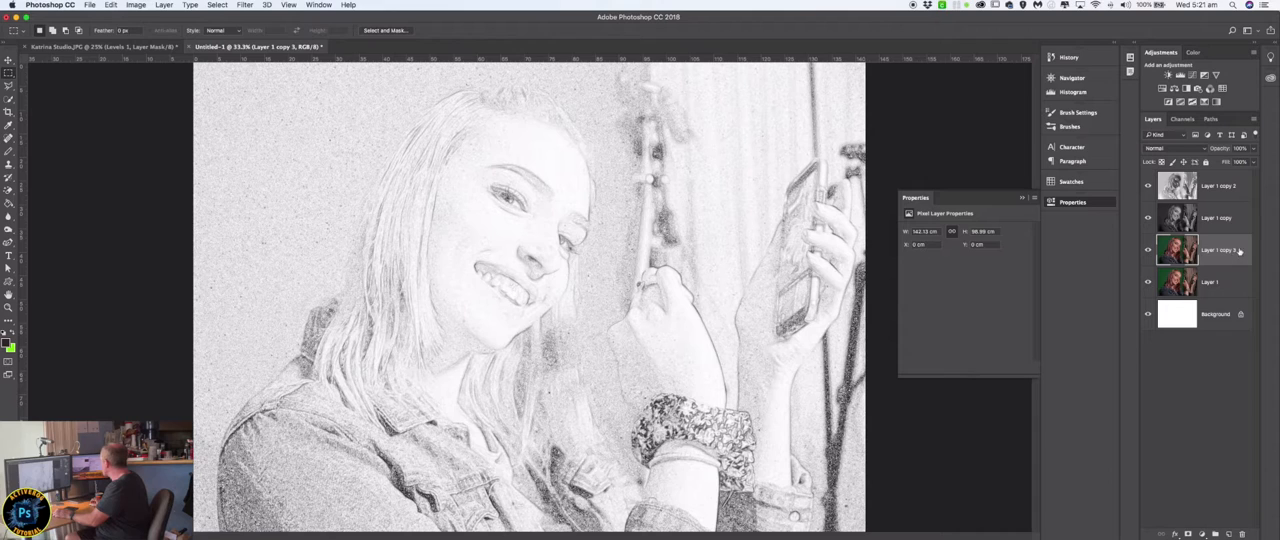
left_click_drag(1236, 250, 1230, 185)
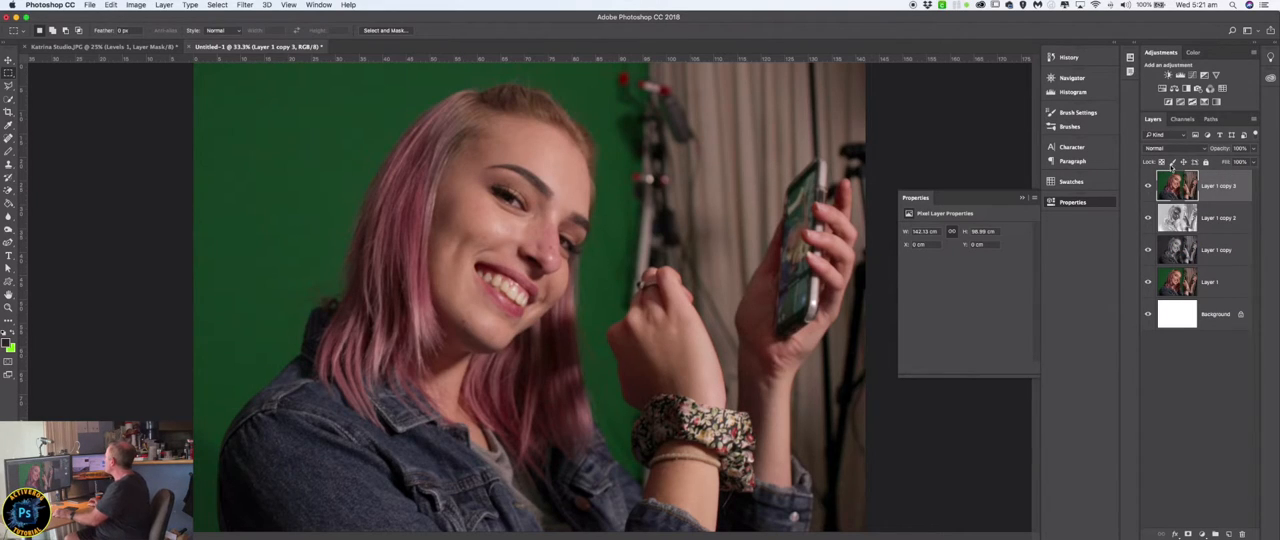
Try the Overlay and Pin Light blend modes on the uppermost colour layer.
left_click(1204, 149)
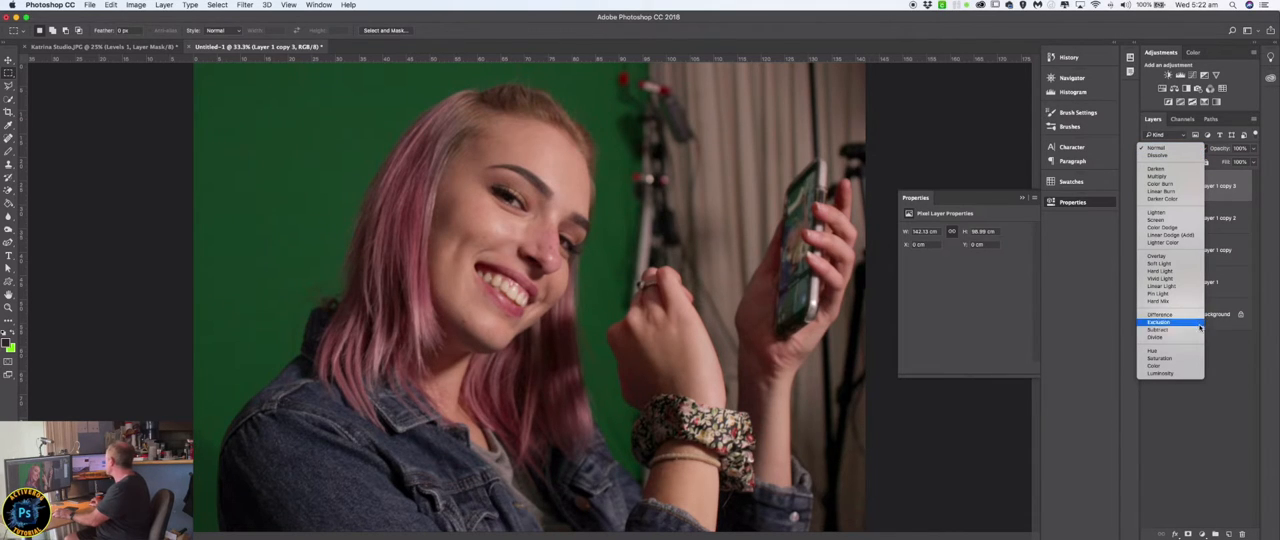
left_click(1180, 256)
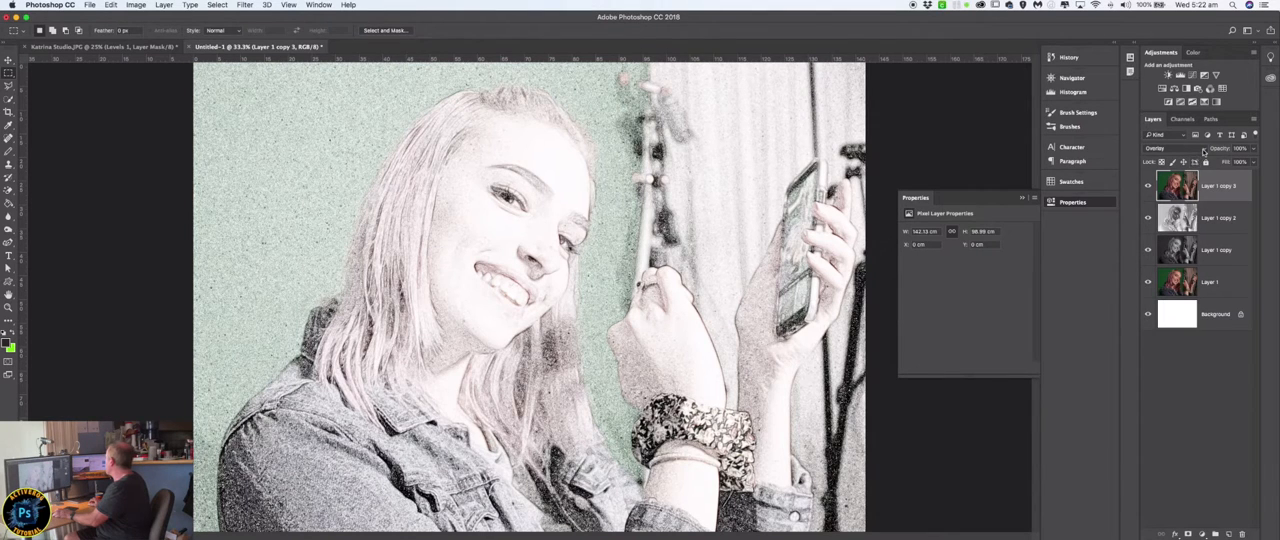
left_click(1200, 149)
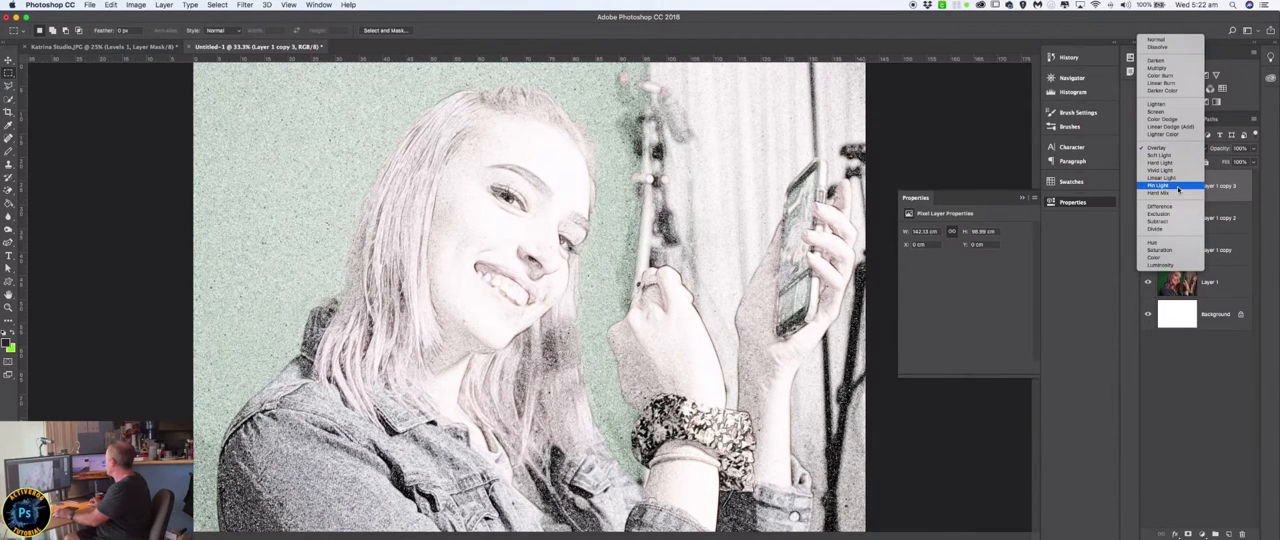
left_click(1179, 186)
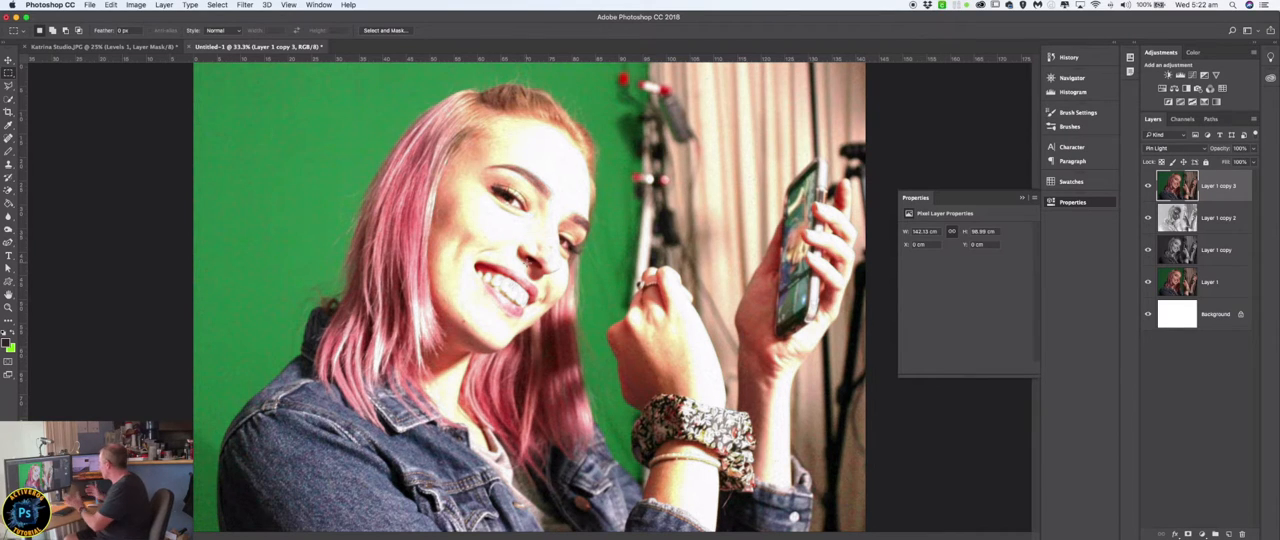
left_click(1203, 149)
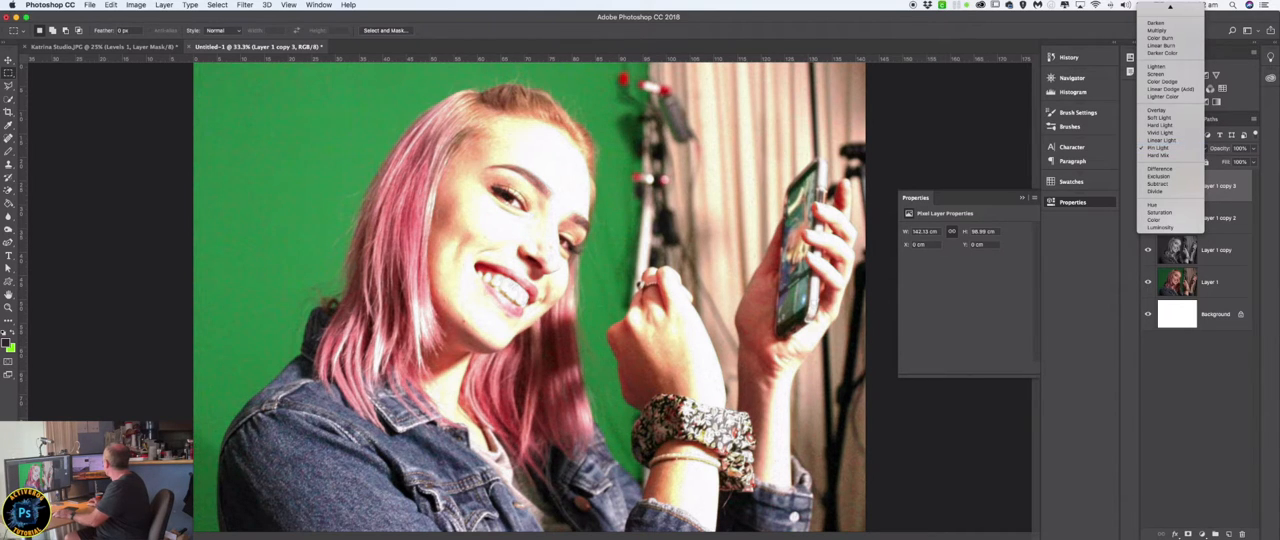
left_click(1204, 149)
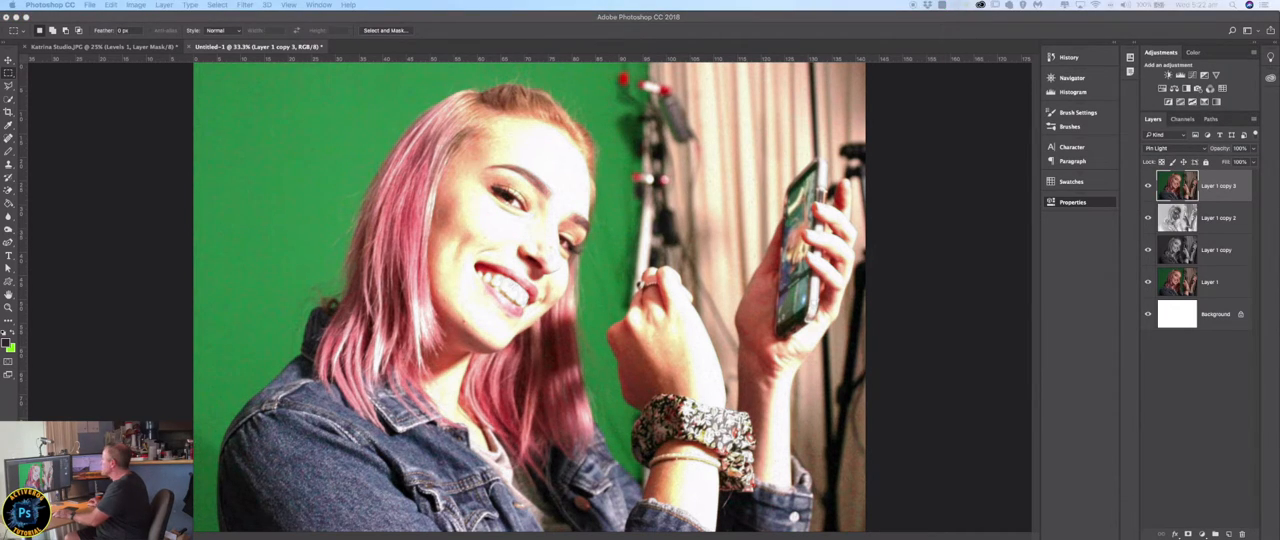
Switch to Preview to view the finished drawn-portrait PNG as a reference, and close it.
key("super+Tab")
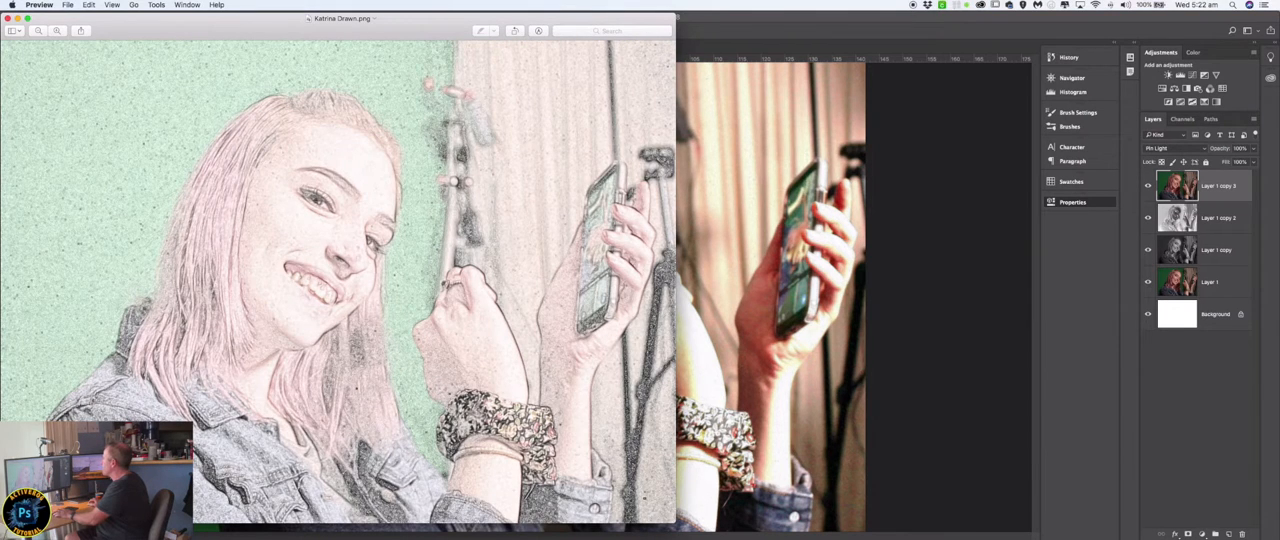
key("super+w")
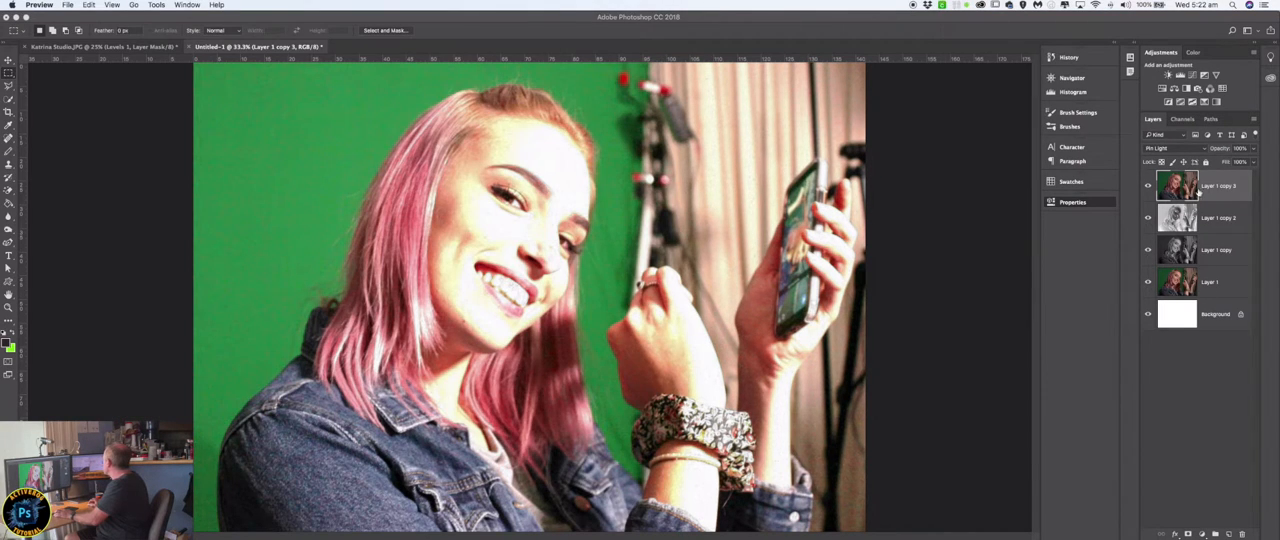
Set the uppermost colour layer's blend mode to Color and reduce its opacity to about 46%.
left_click(1204, 149)
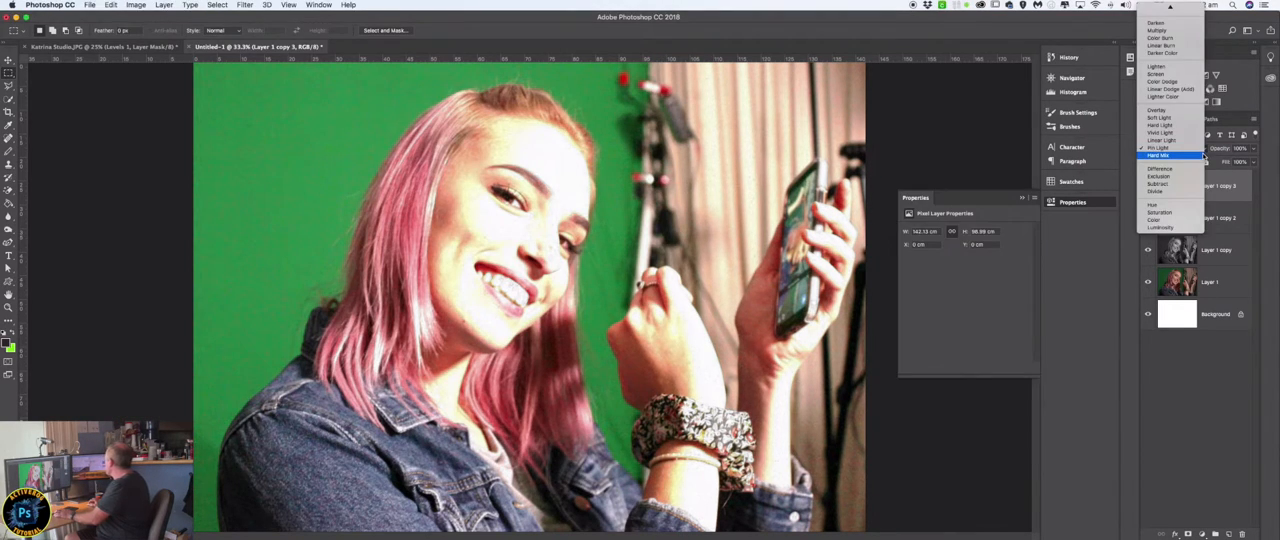
left_click(1168, 219)
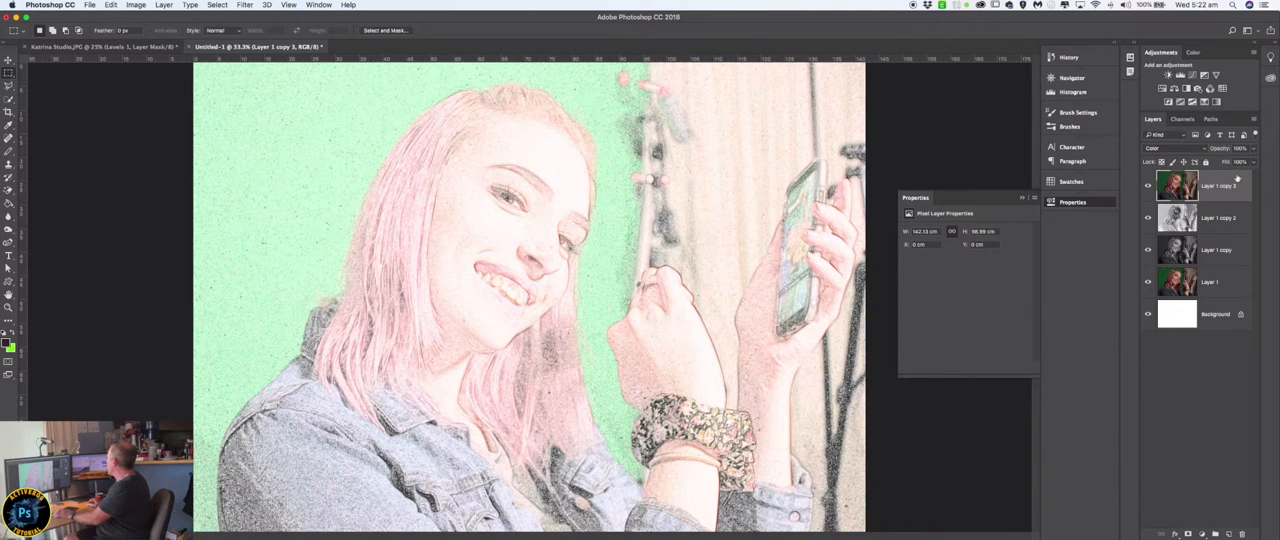
left_click(1253, 149)
left_click_drag(1254, 163, 1229, 163)
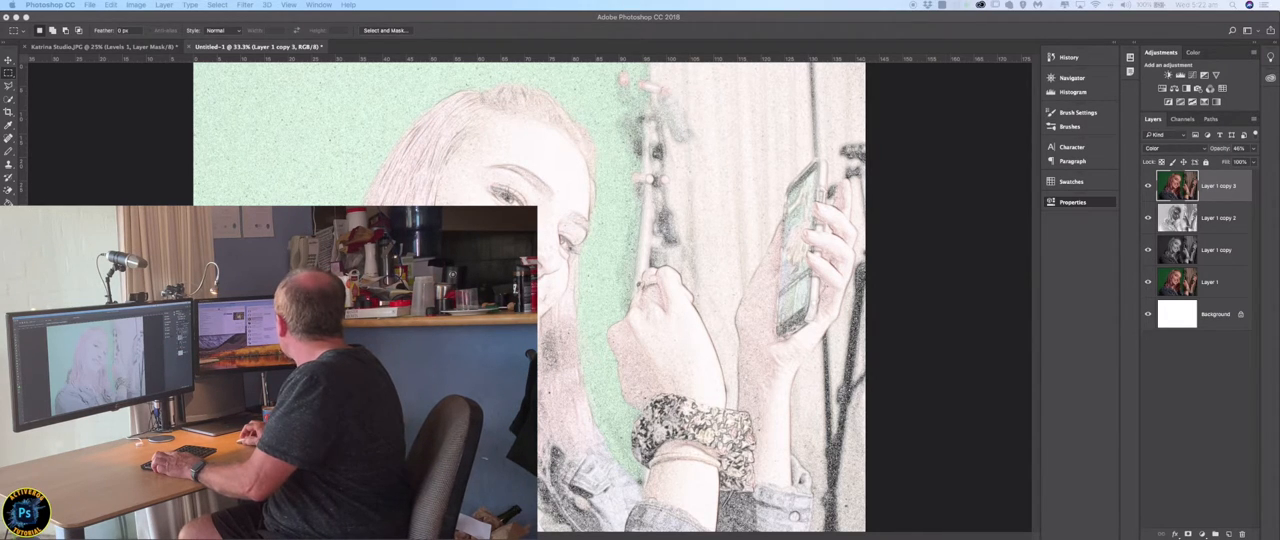
Open the forest portrait photo and brighten it with a Levels adjustment layer, setting the midtones to 1.48.
left_click_drag(1279, 131, 391, 48)
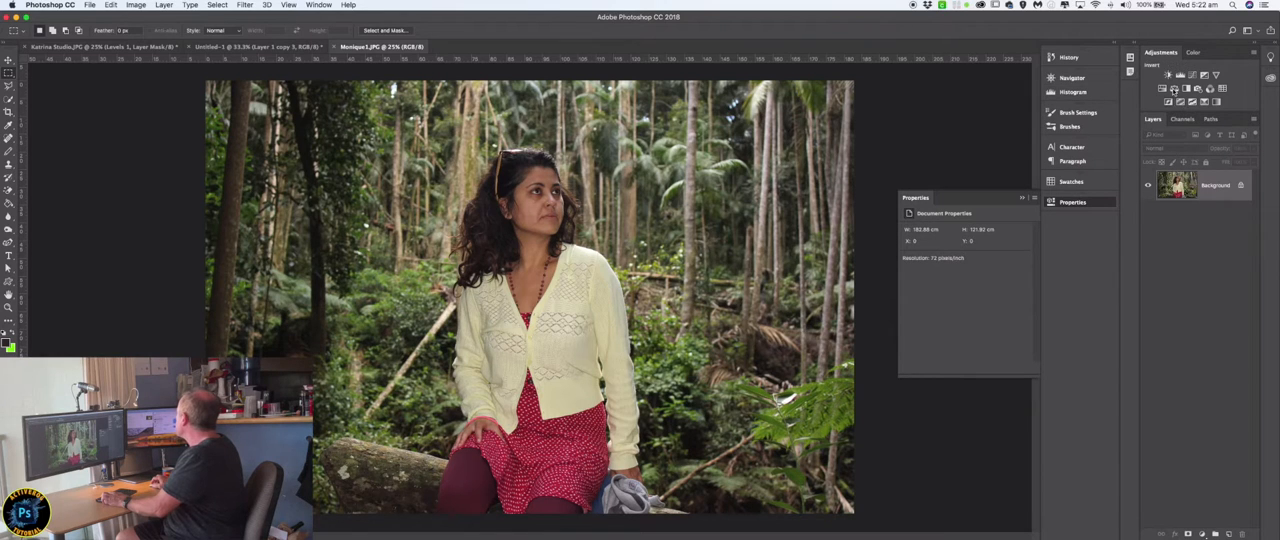
left_click(1180, 75)
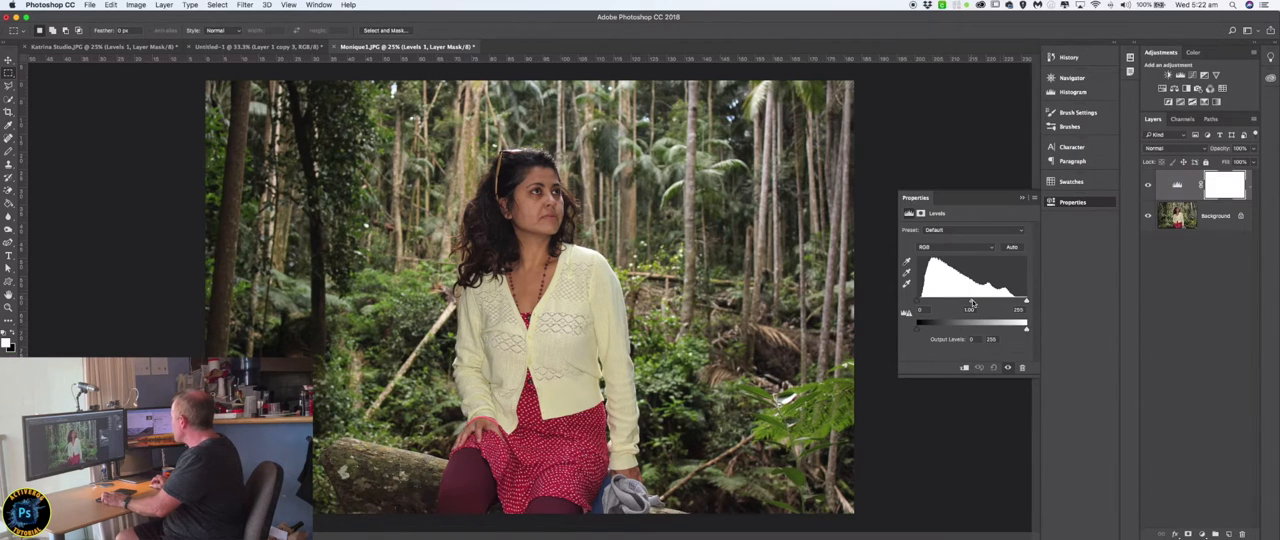
left_click_drag(971, 303, 958, 304)
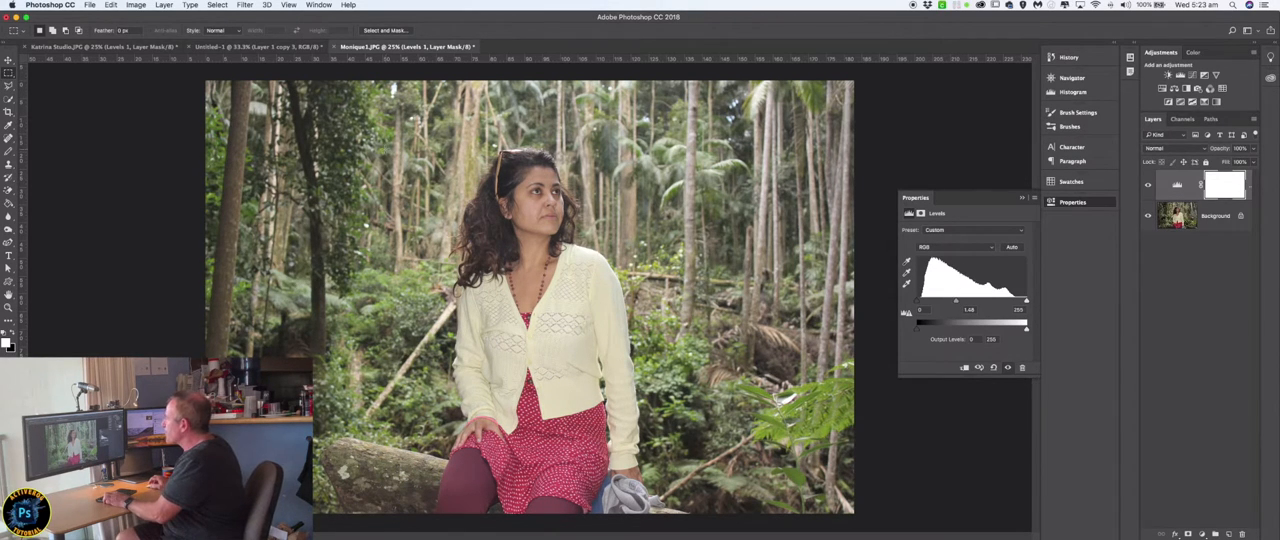
Select a tall rectangle around the seated woman, down to the photo's lower edge, and copy the merged layers.
left_click_drag(385, 143, 457, 230)
left_click_drag(401, 133, 690, 512)
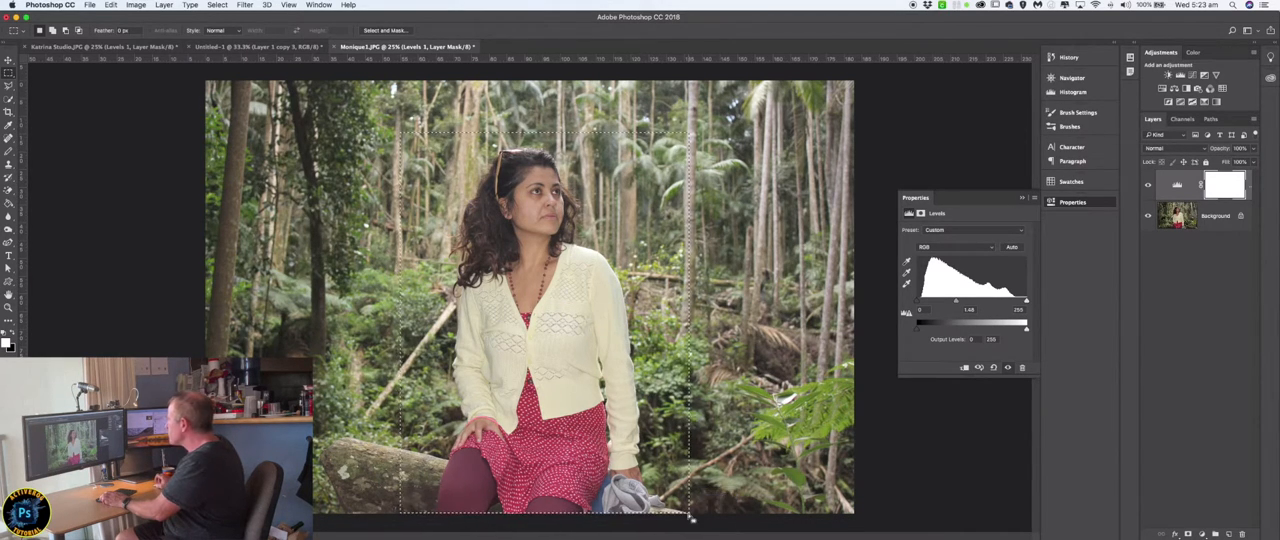
left_click(112, 6)
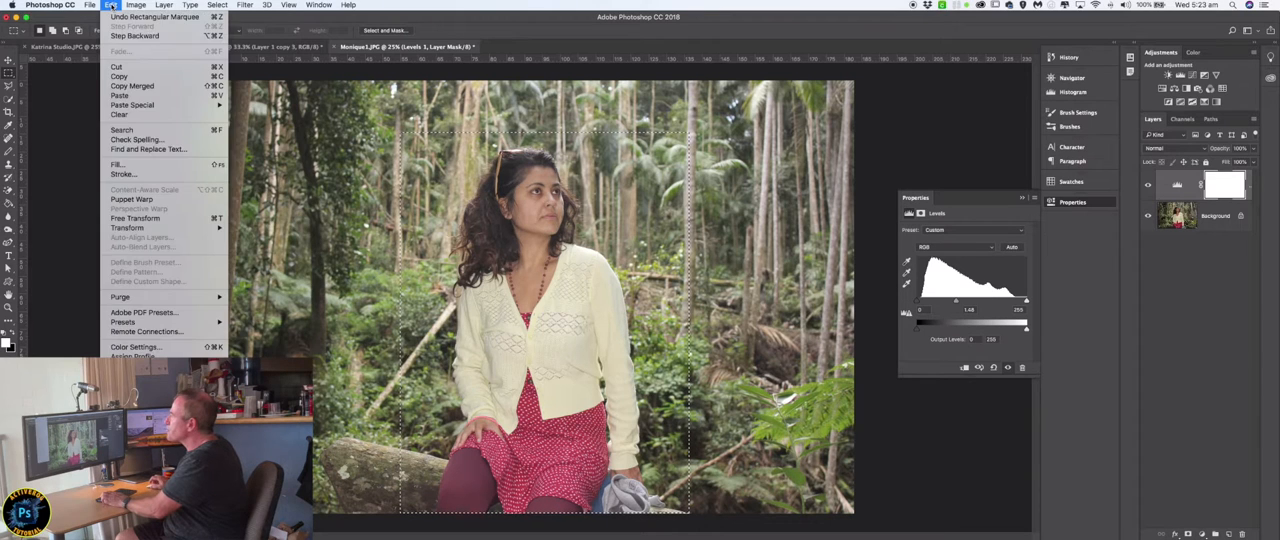
left_click(134, 86)
Create a new document at the copied selection's size and paste the forest portrait into it.
left_click(90, 5)
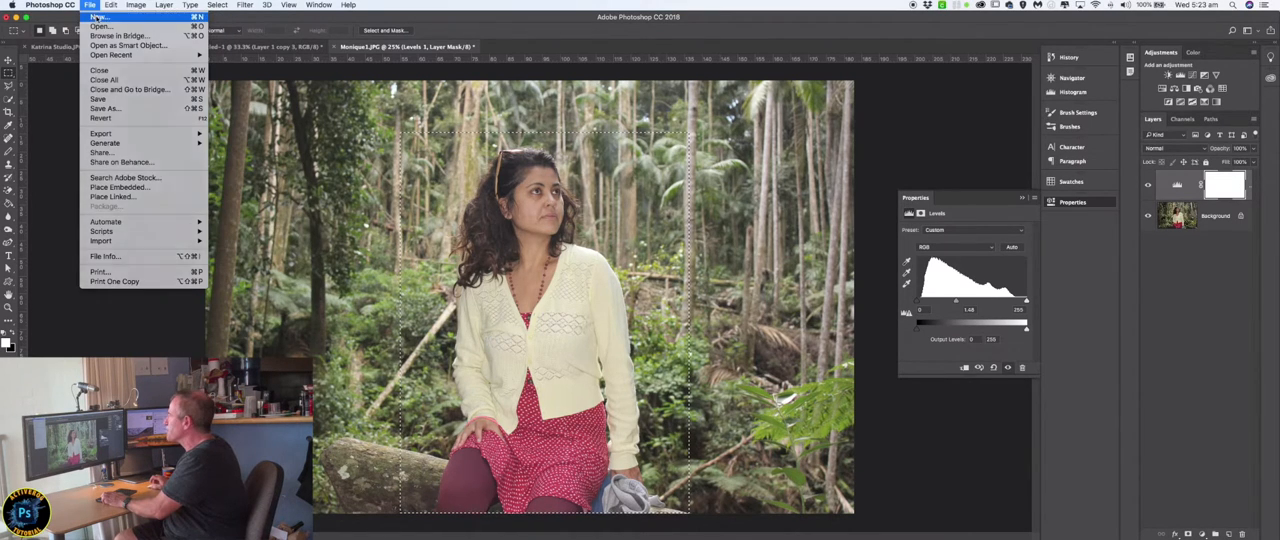
left_click(105, 14)
key("Return")
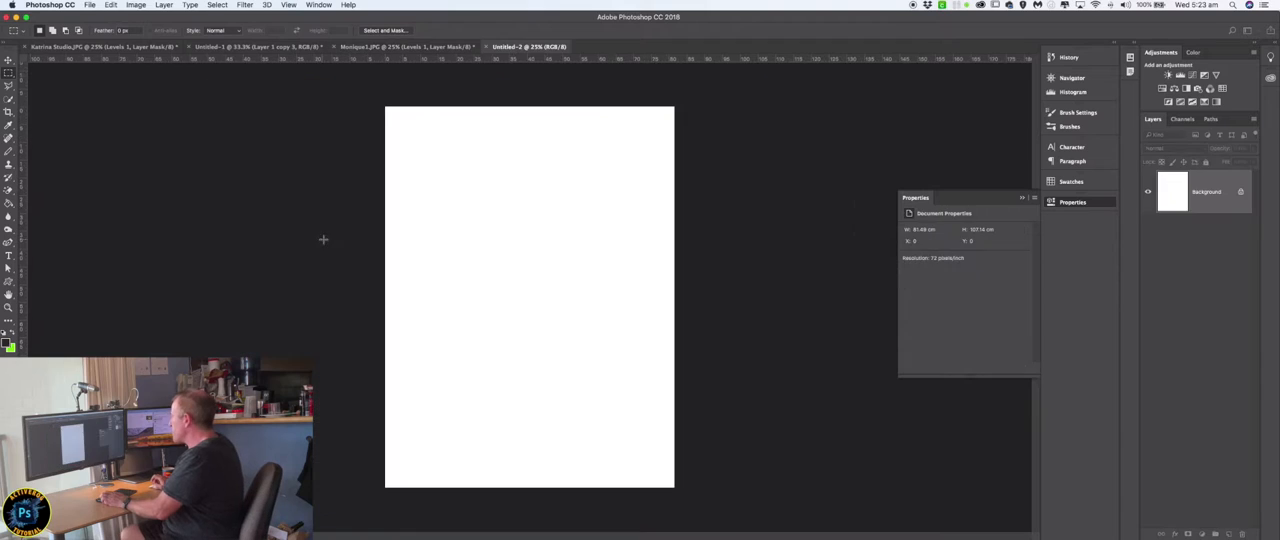
key("super+v")
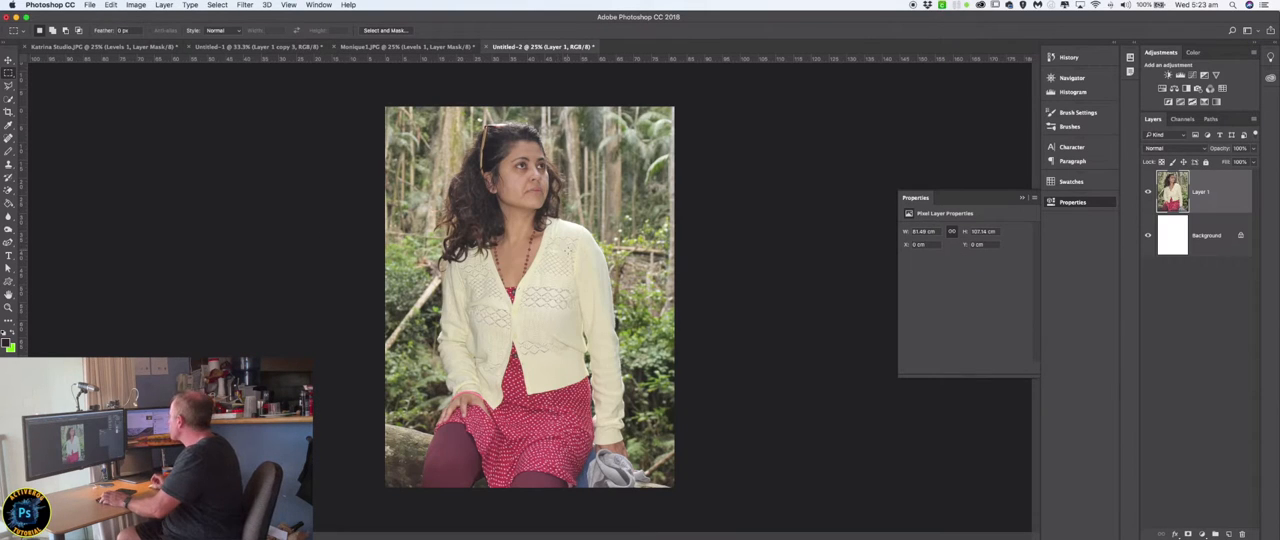
Duplicate the pasted forest portrait layer, desaturate the copy, and duplicate the desaturated layer.
left_click_drag(1222, 204, 1229, 533)
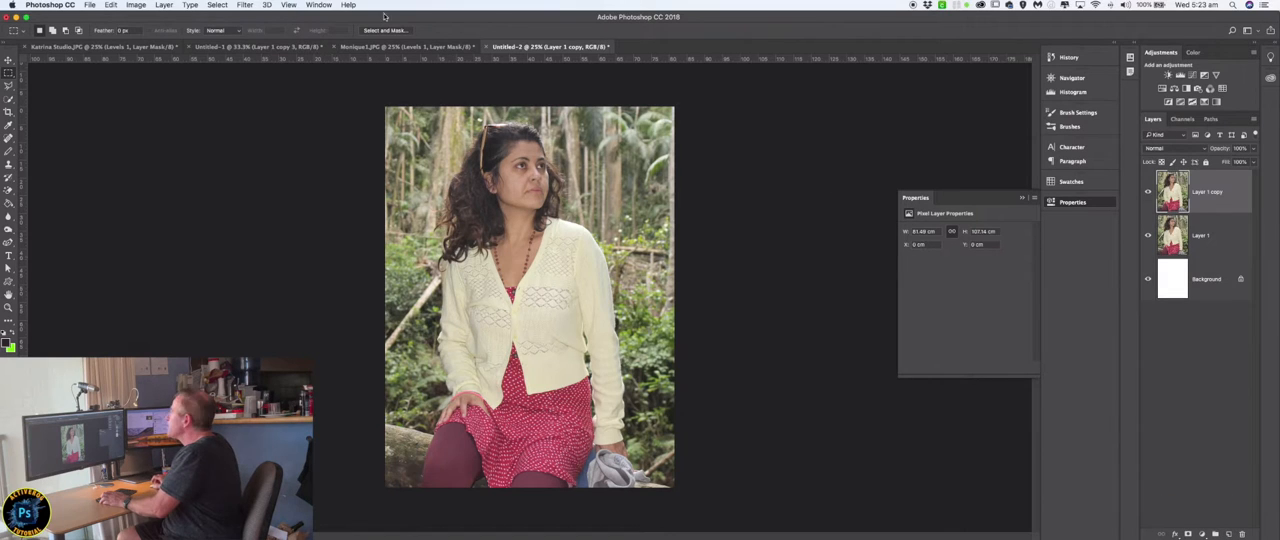
left_click(138, 5)
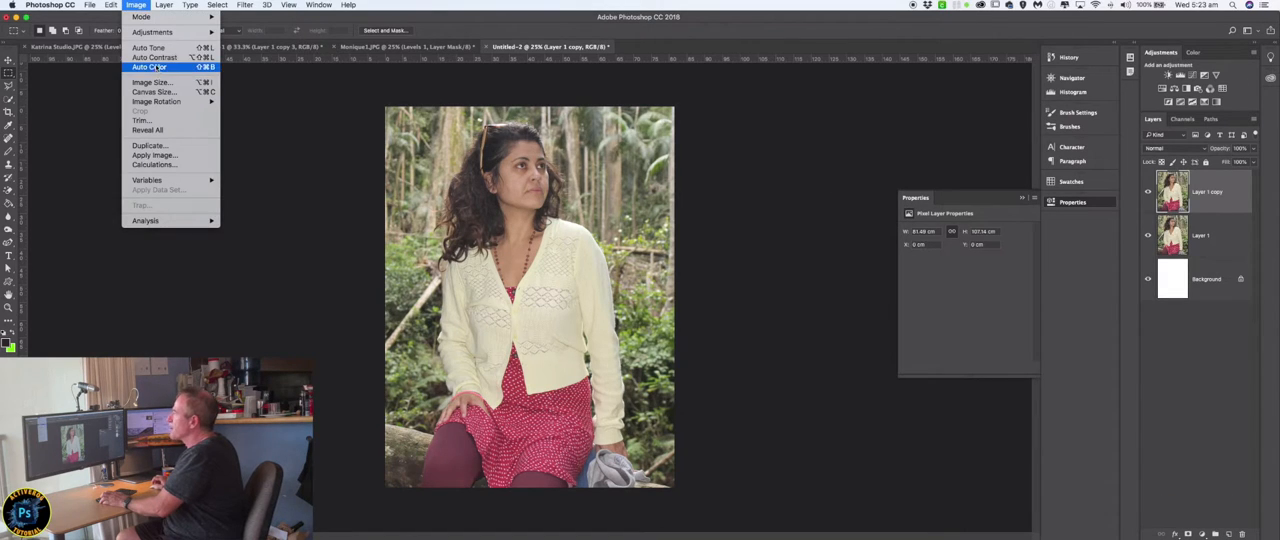
mouse_move(157, 37)
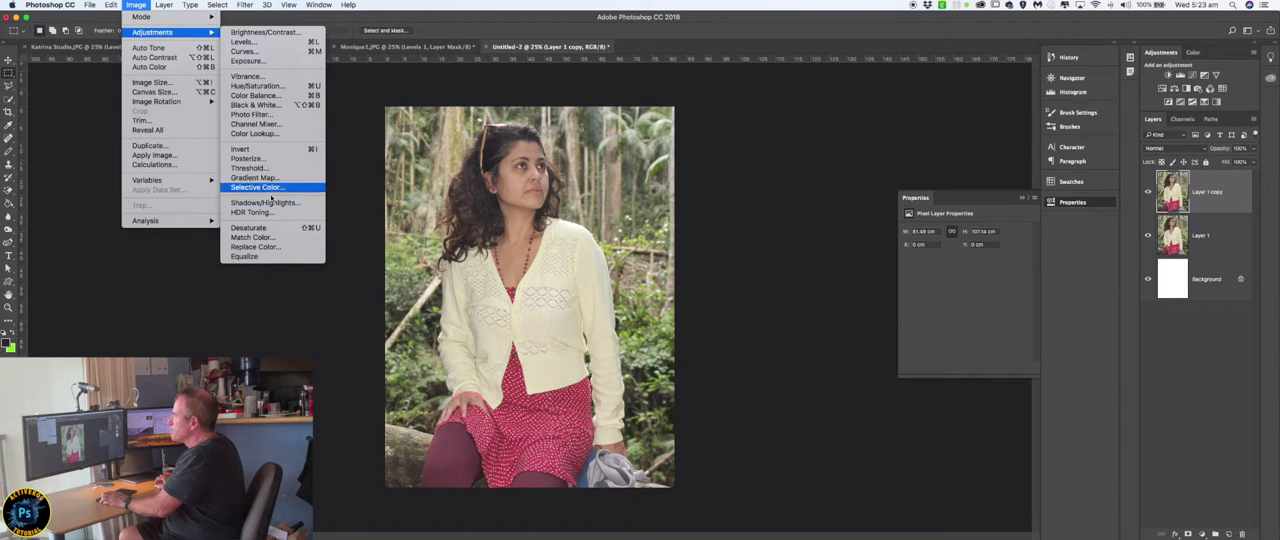
left_click(272, 227)
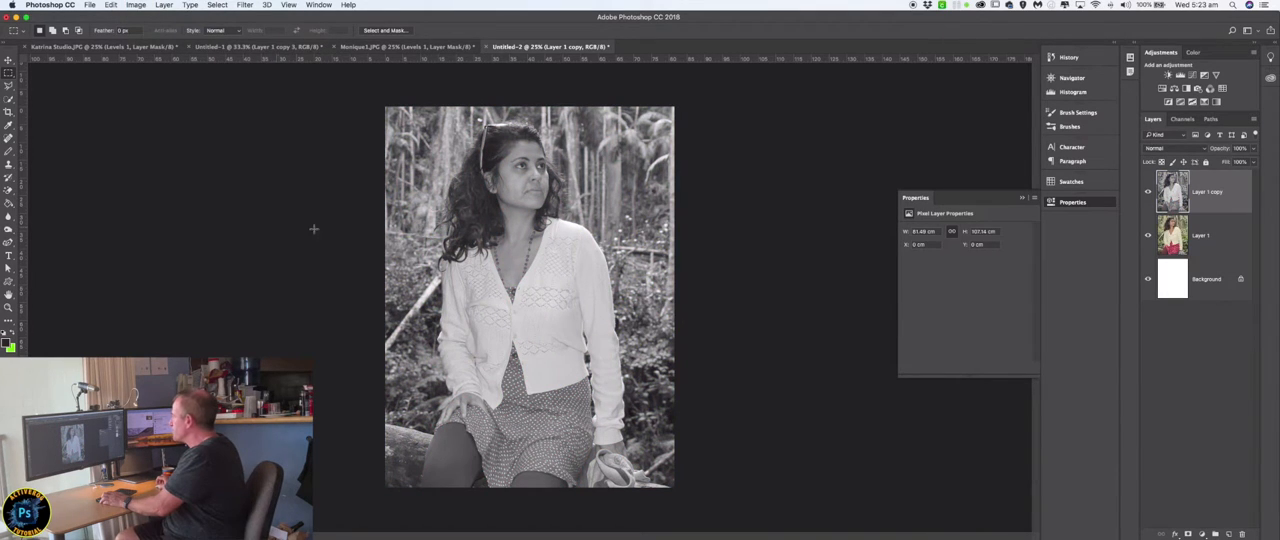
left_click_drag(1232, 202, 1229, 533)
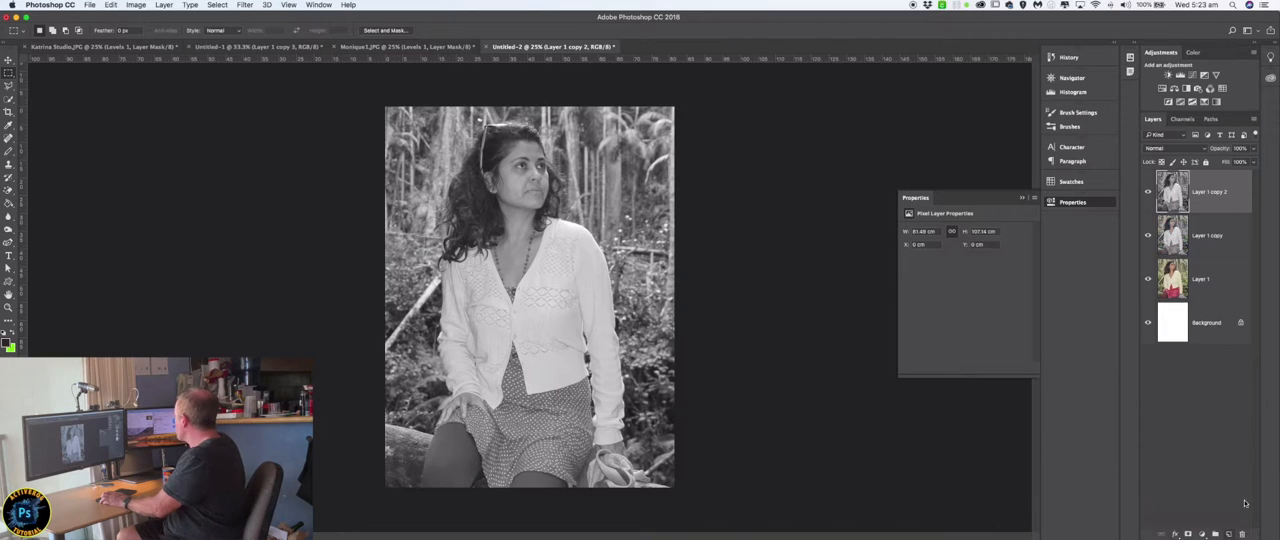
left_click(136, 5)
mouse_move(146, 33)
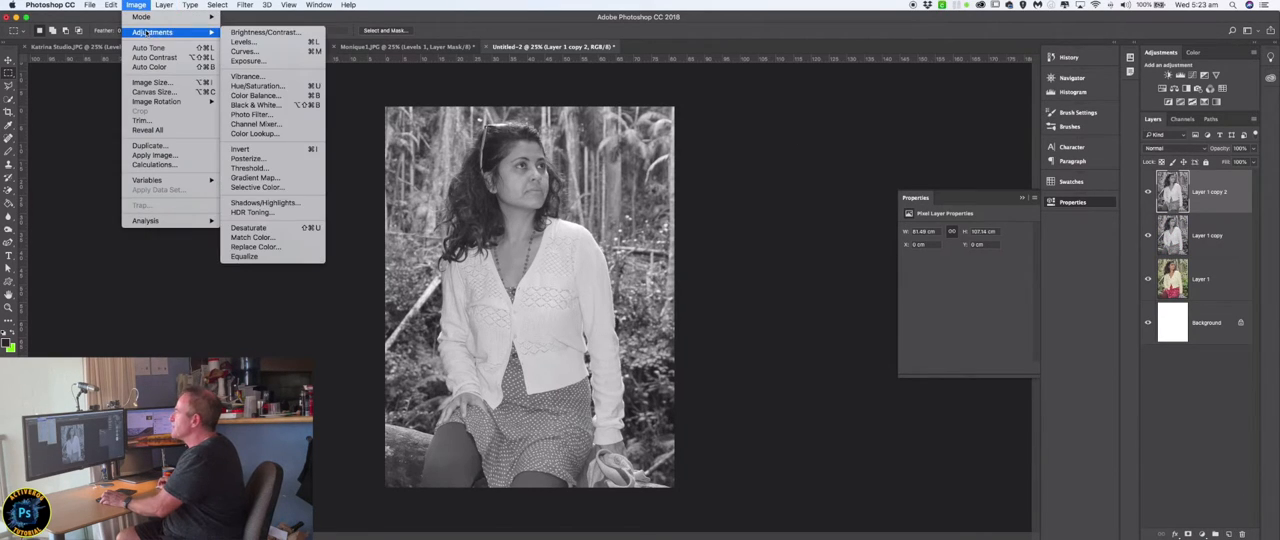
left_click(245, 149)
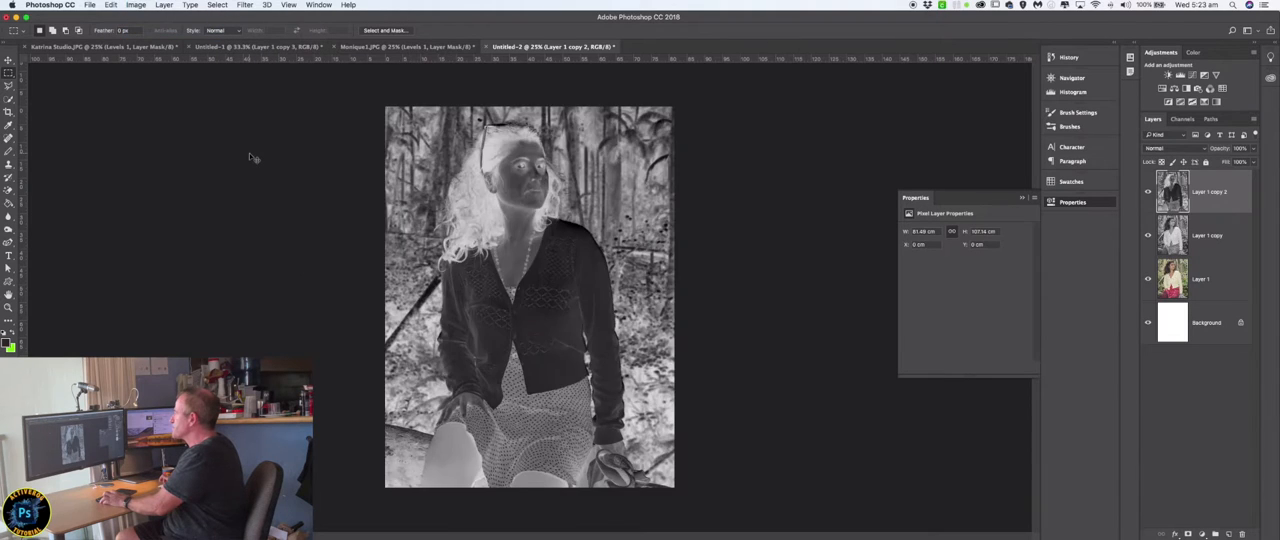
key("super+z")
Invert the uppermost desaturated copy and set its blend mode to Color Dodge.
left_click(136, 5)
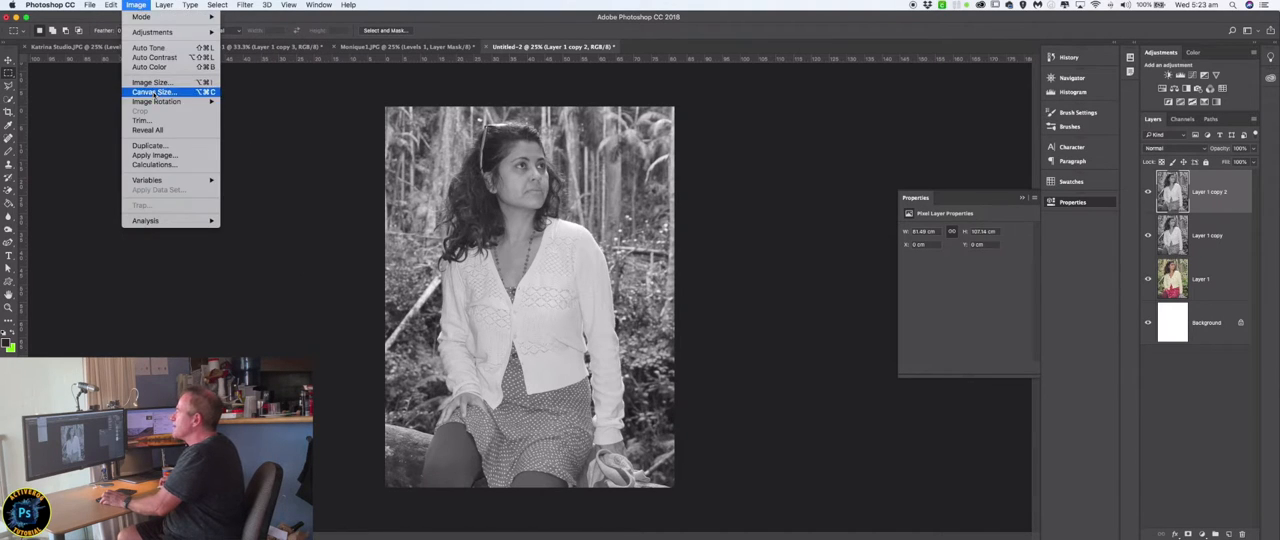
mouse_move(150, 32)
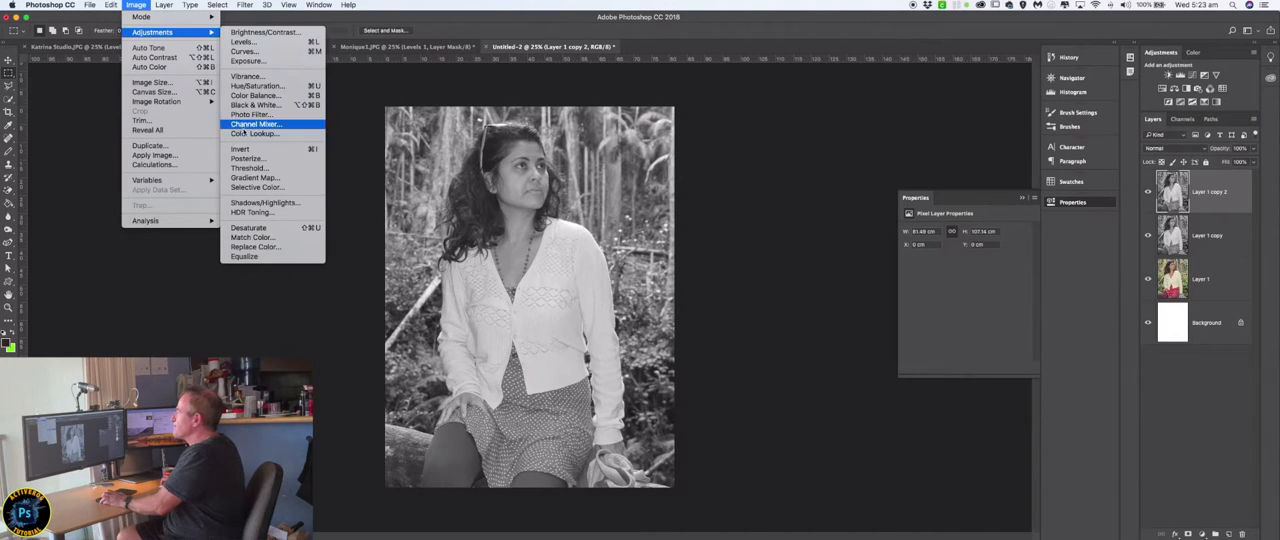
left_click(245, 149)
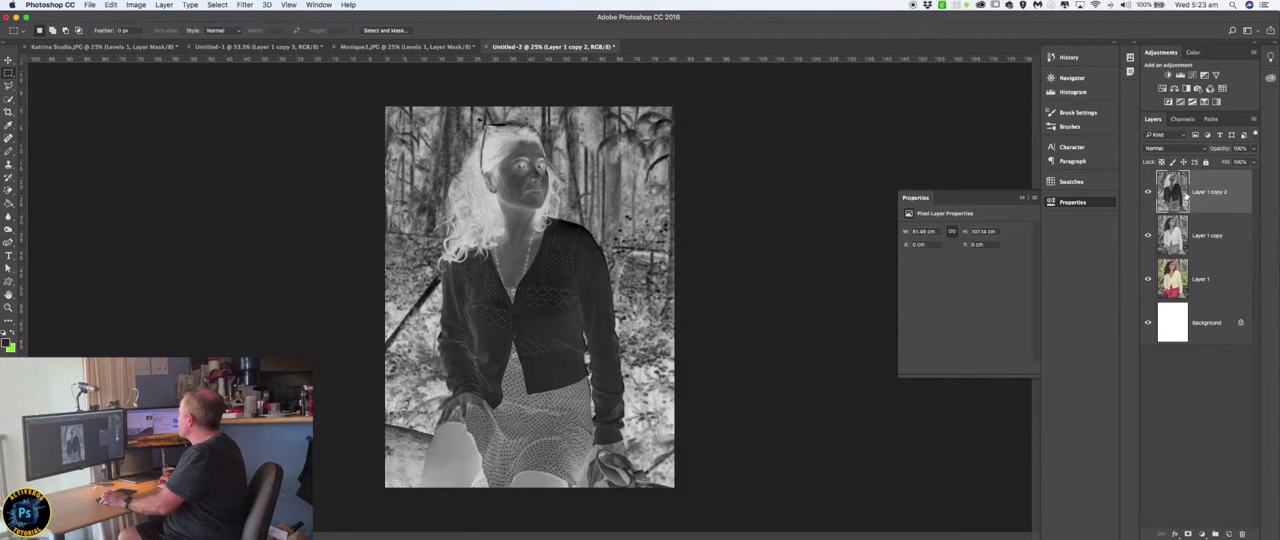
left_click(1206, 151)
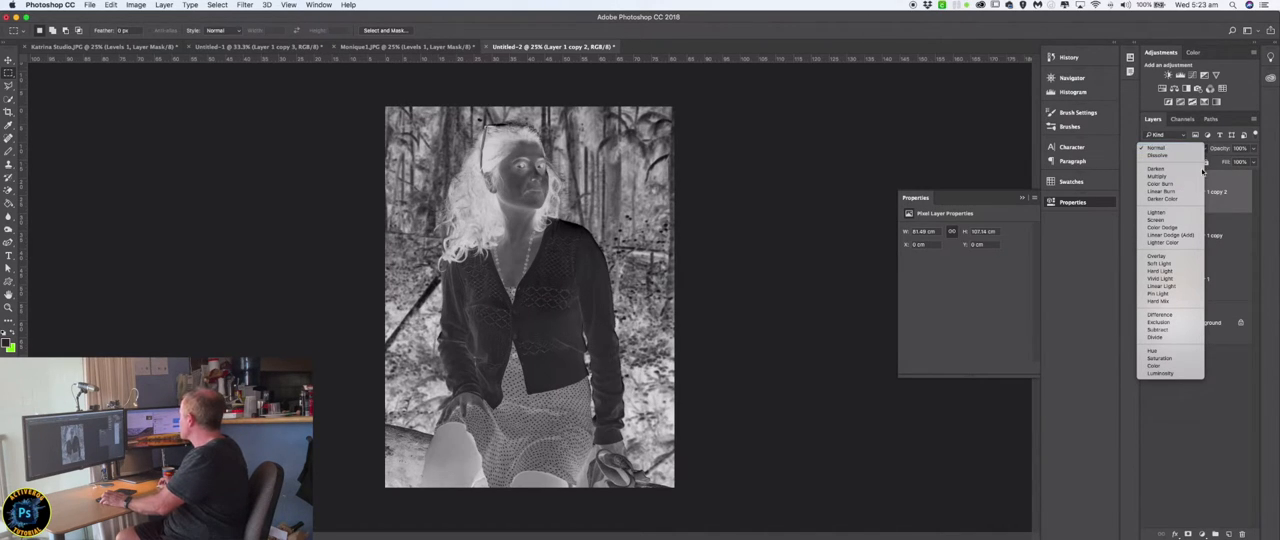
left_click(1188, 228)
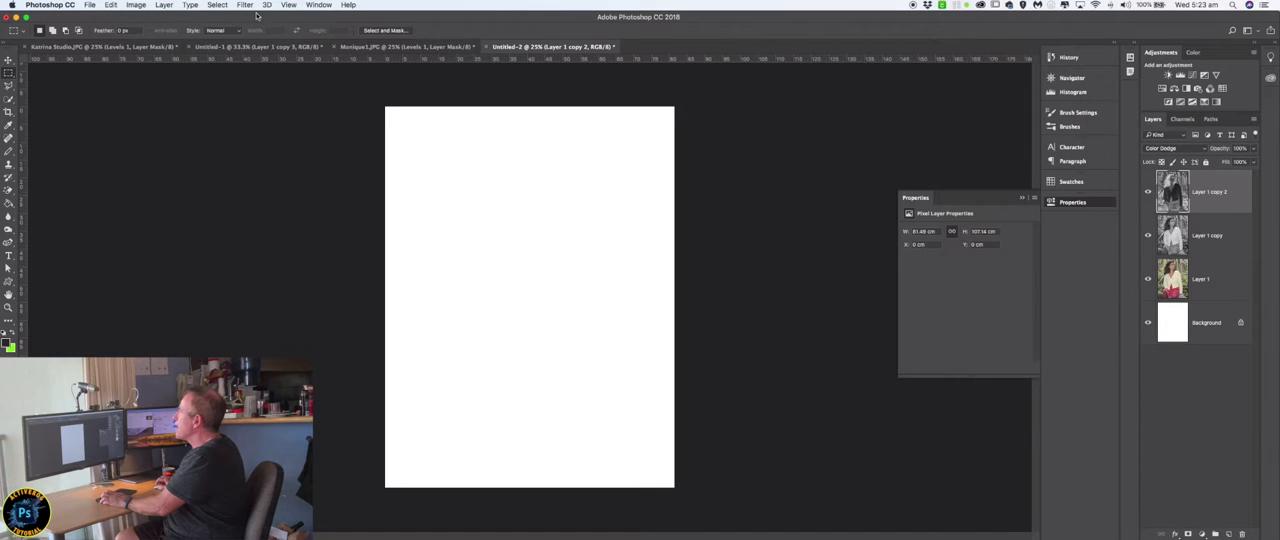
Apply the Minimum filter with a 3-pixel radius and Squareness preserved to the inverted Color Dodge layer.
left_click(245, 8)
mouse_move(268, 211)
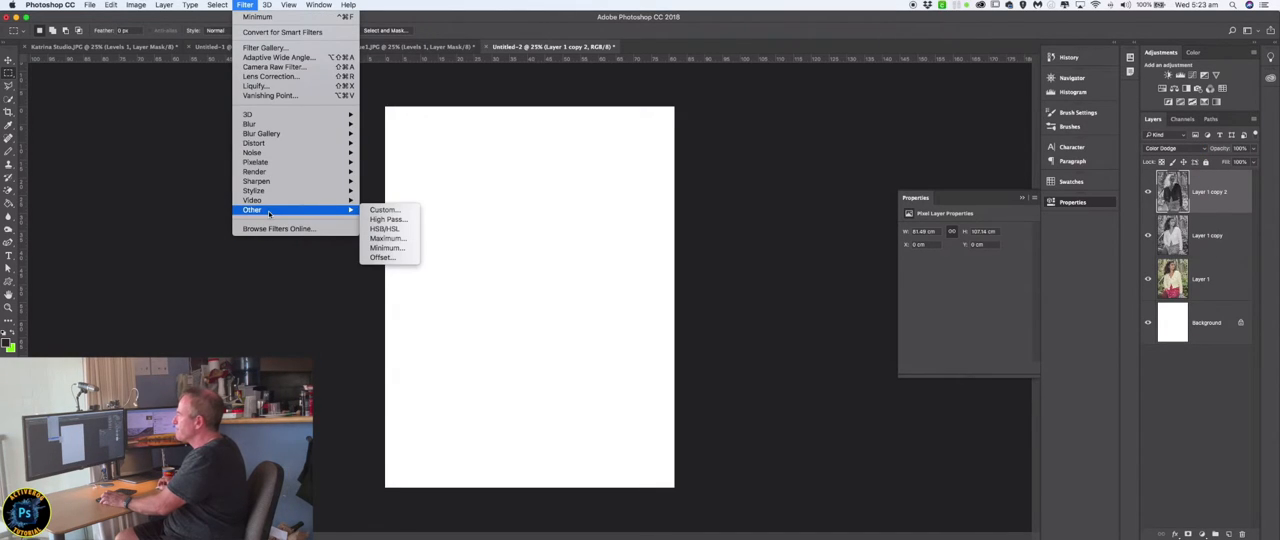
left_click(381, 250)
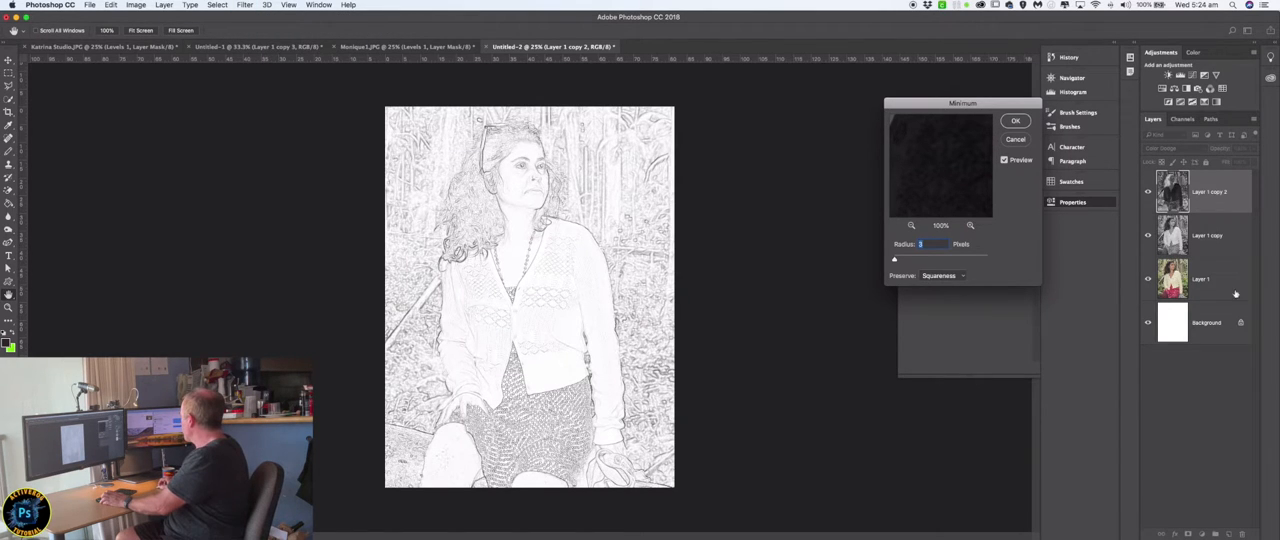
left_click(1016, 122)
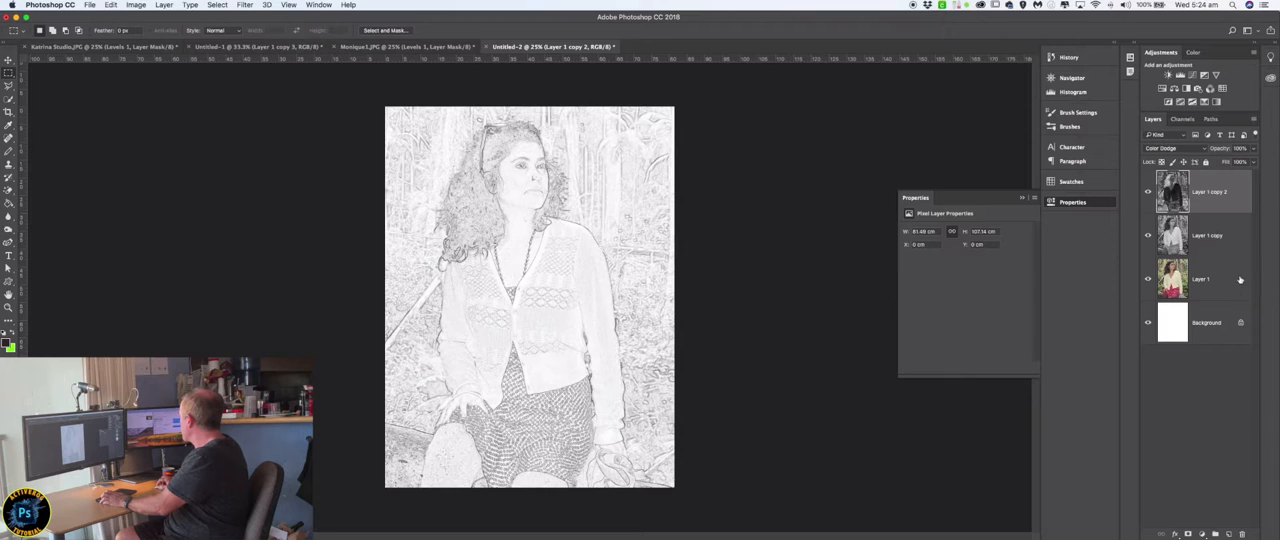
Duplicate the full-colour forest portrait layer, move the copy above all other layers, and set its blend mode to Color.
left_click_drag(1240, 280, 1229, 534)
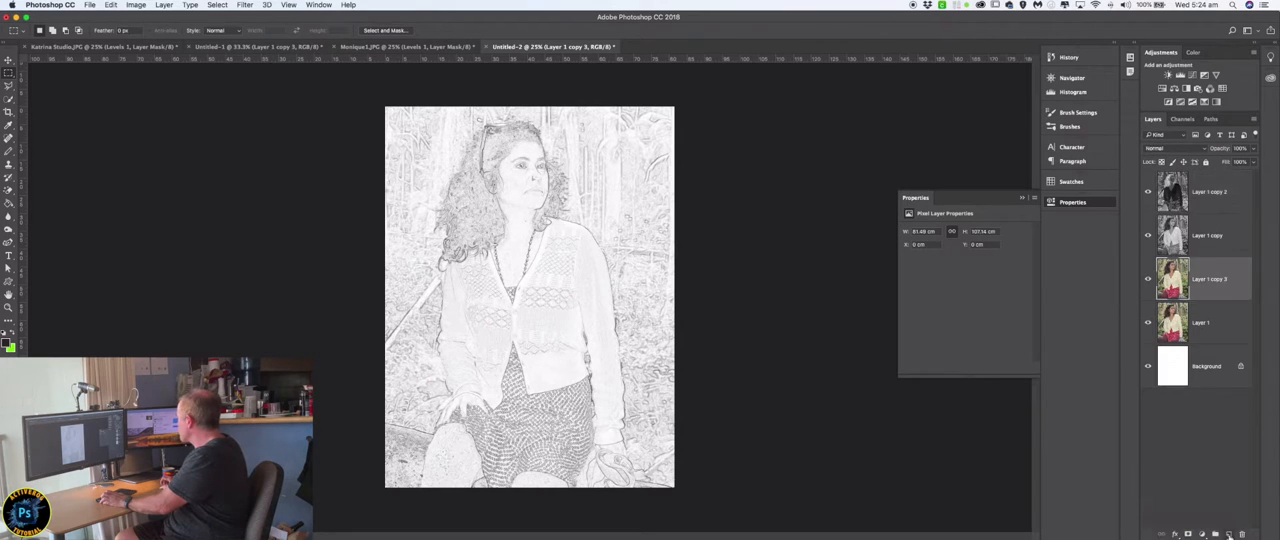
left_click_drag(1233, 272, 1227, 184)
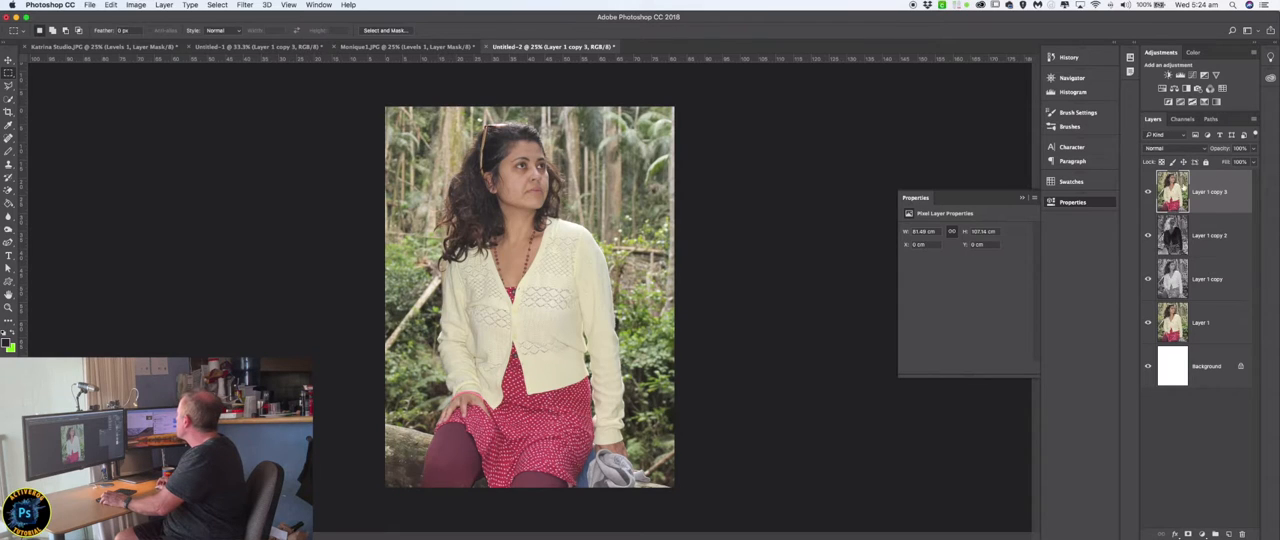
left_click(1203, 149)
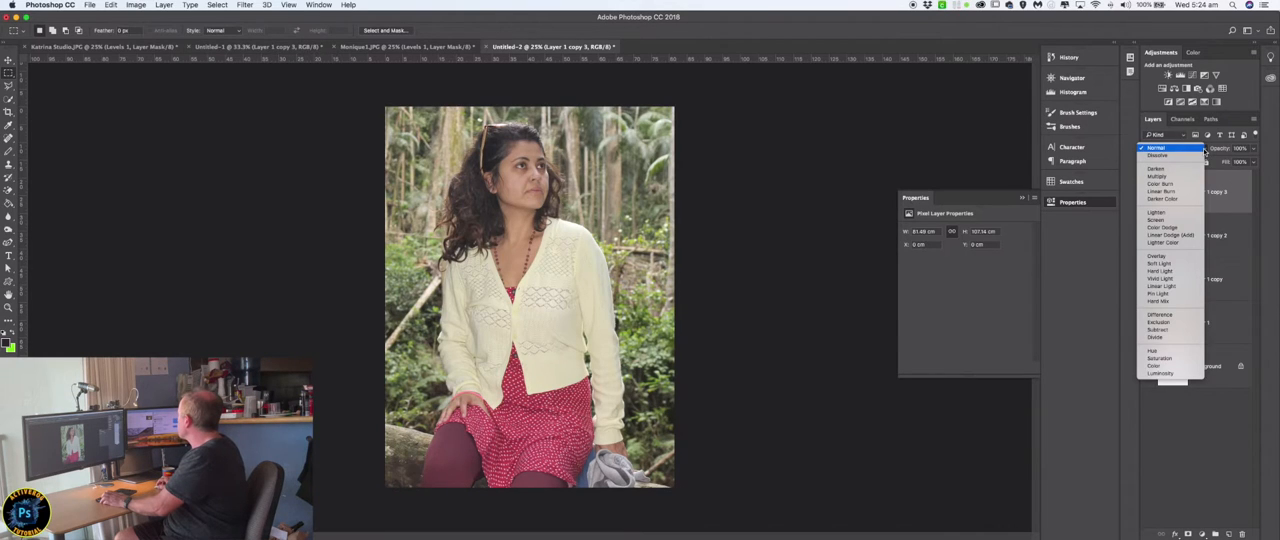
left_click(1165, 369)
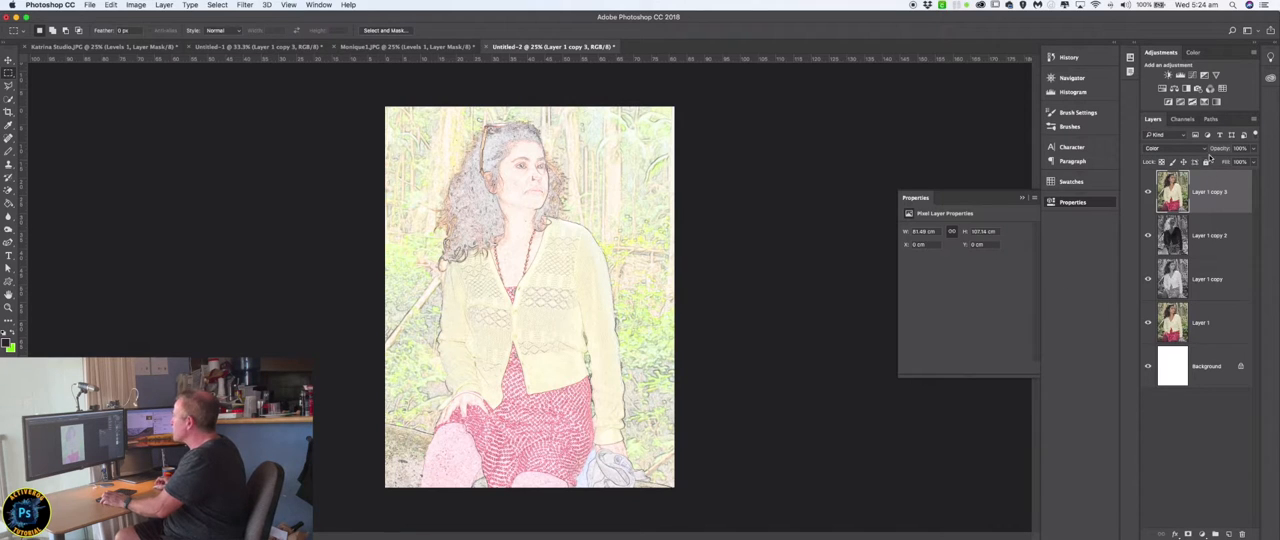
Lower the opacity of the Color-blended portrait copy to 46%, keeping that layer selected.
left_click(1255, 150)
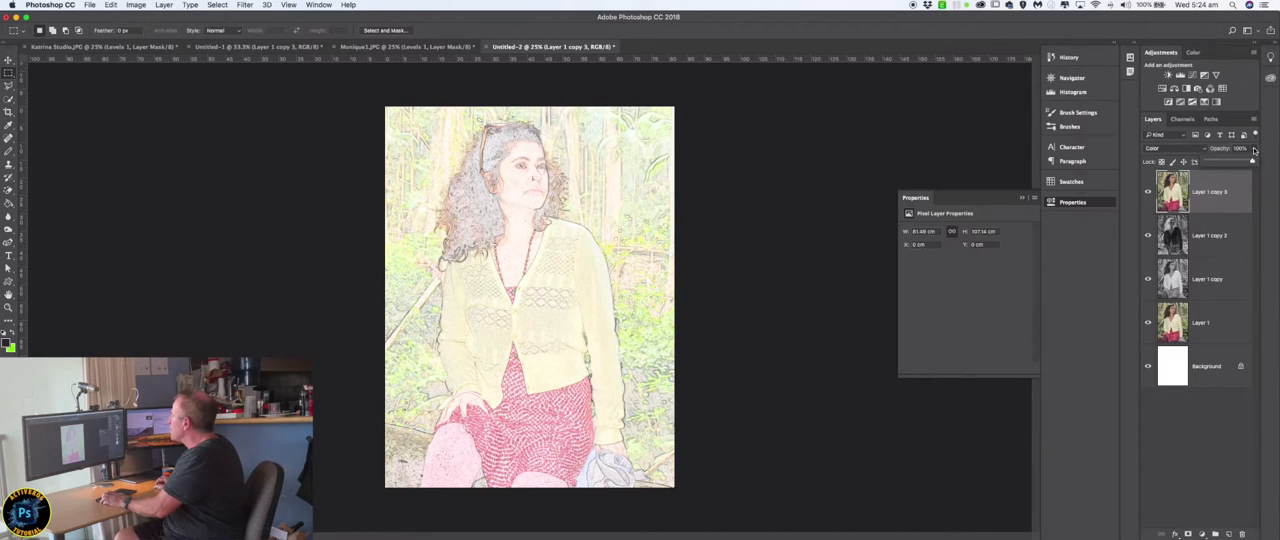
left_click_drag(1251, 162, 1228, 163)
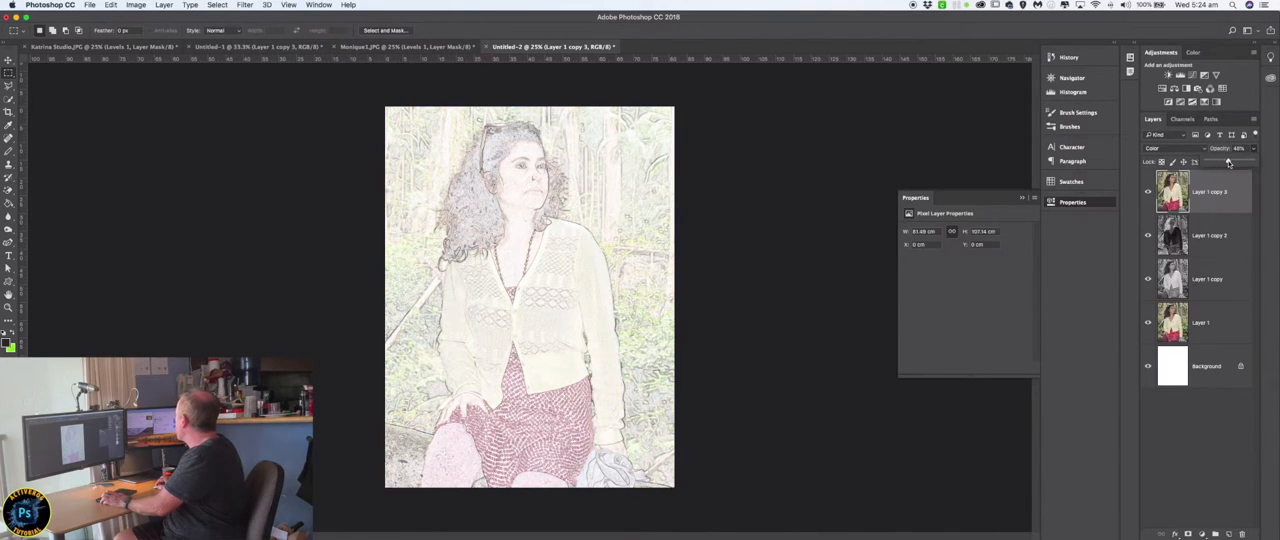
left_click_drag(1228, 163, 1225, 161)
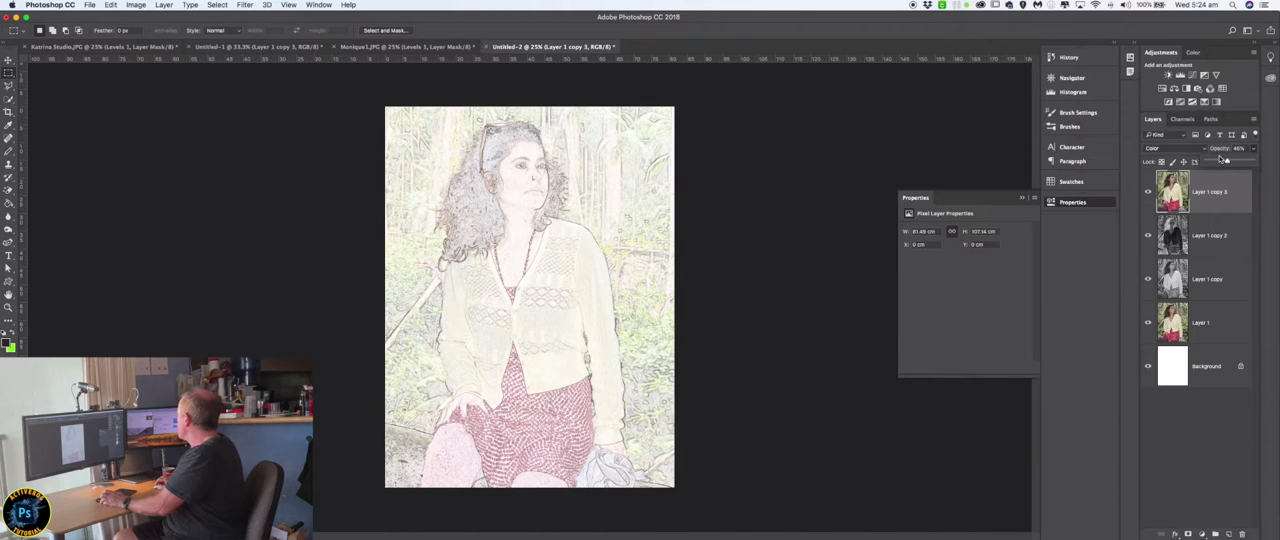
left_click(1207, 135)
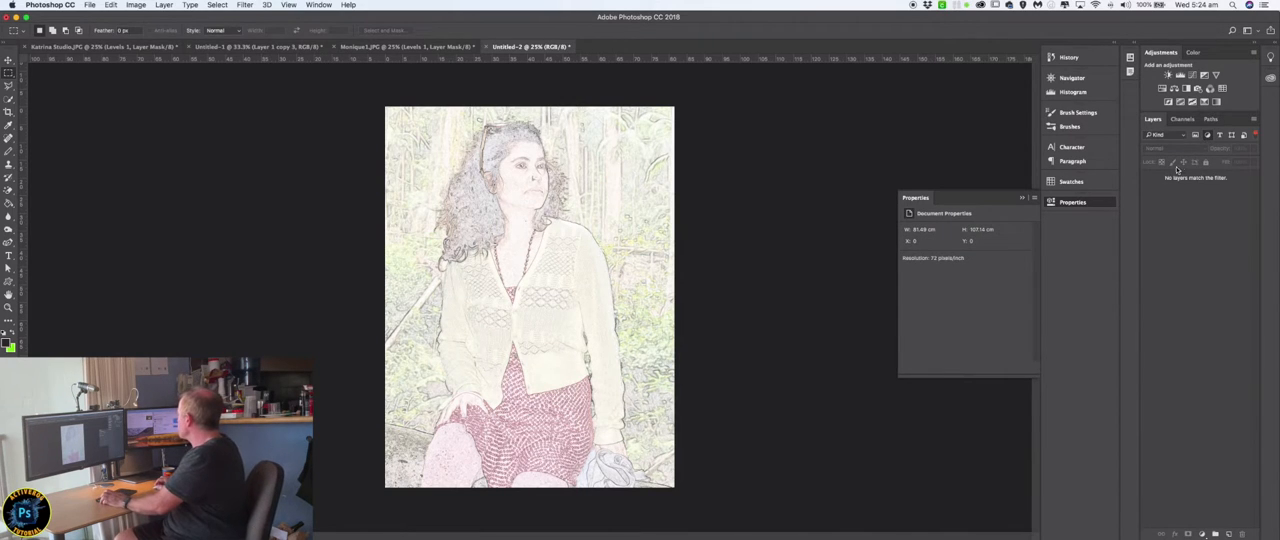
left_click(1196, 136)
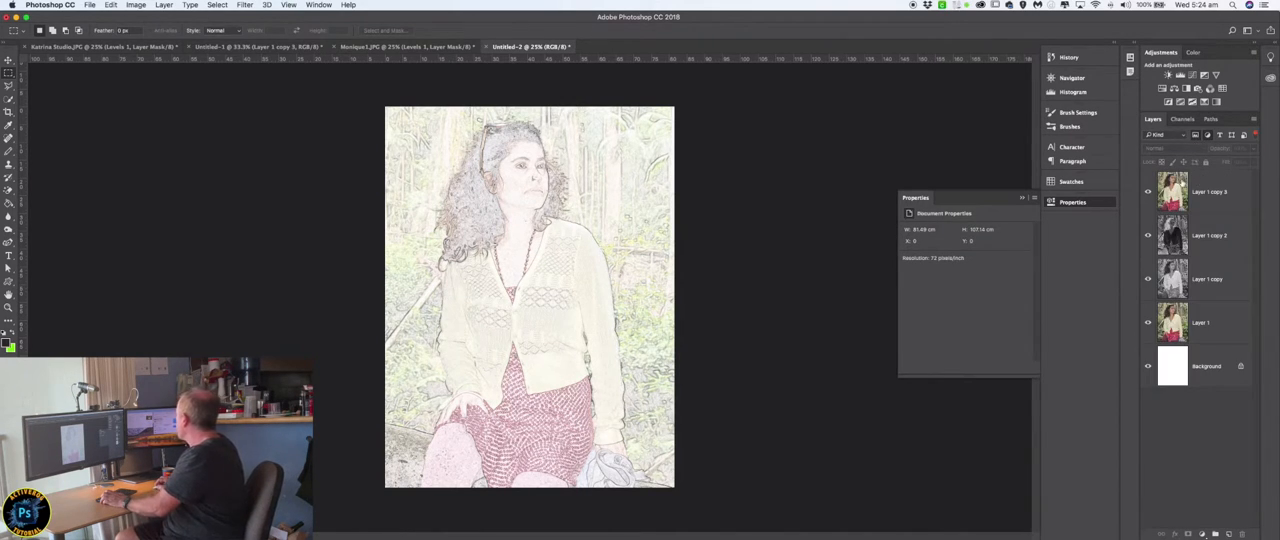
left_click(1184, 185)
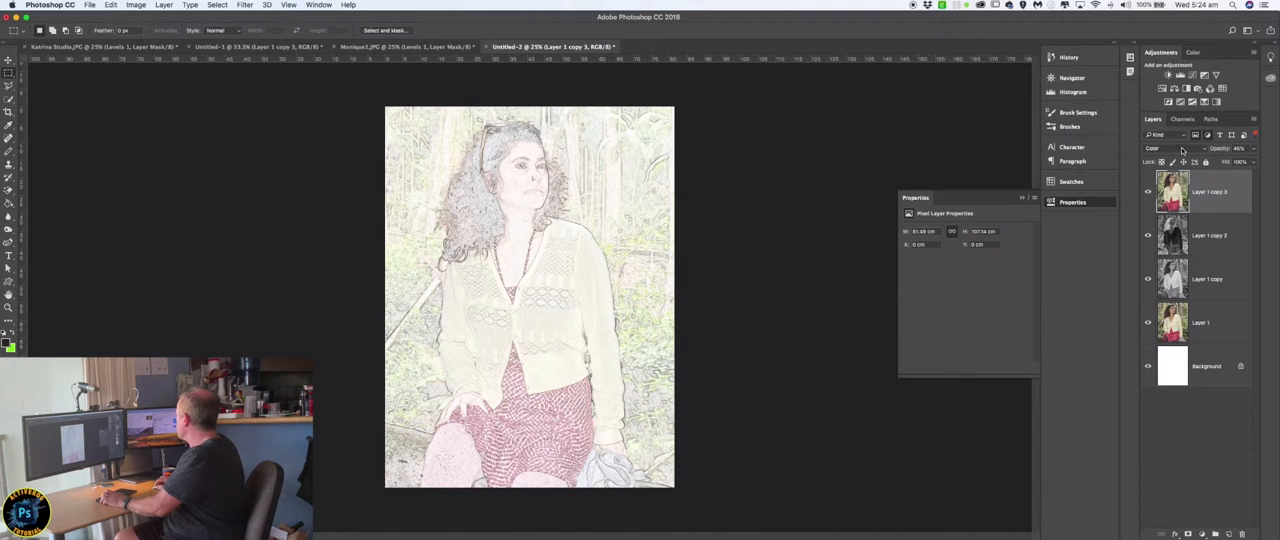
Try the Saturation and Hard Mix blend modes on the uppermost portrait copy, and undo both changes.
left_click(1182, 150)
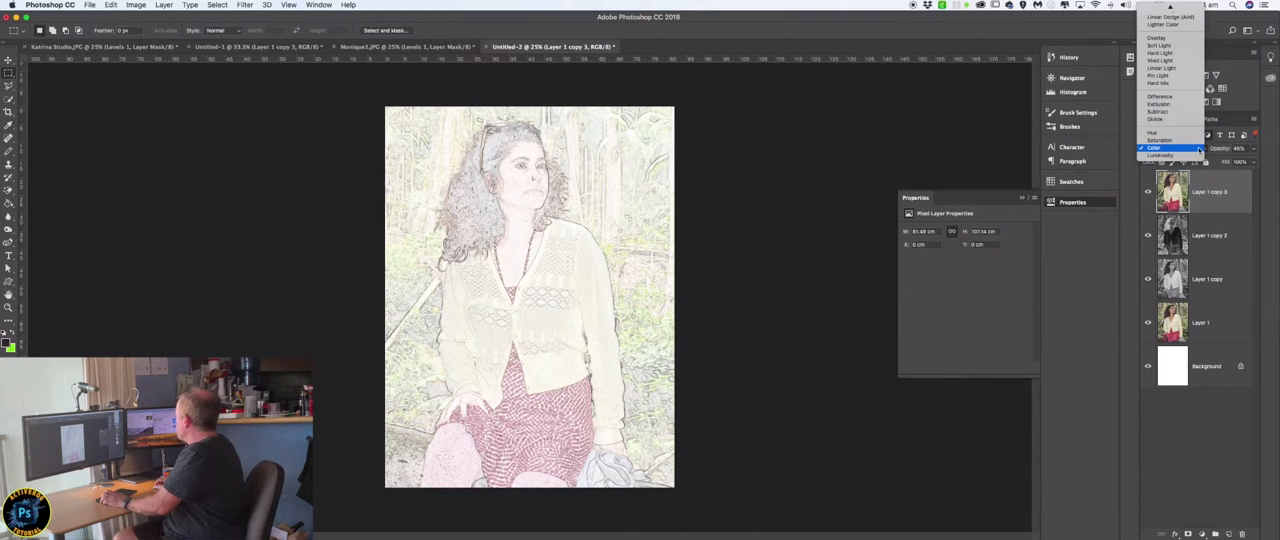
left_click(1160, 140)
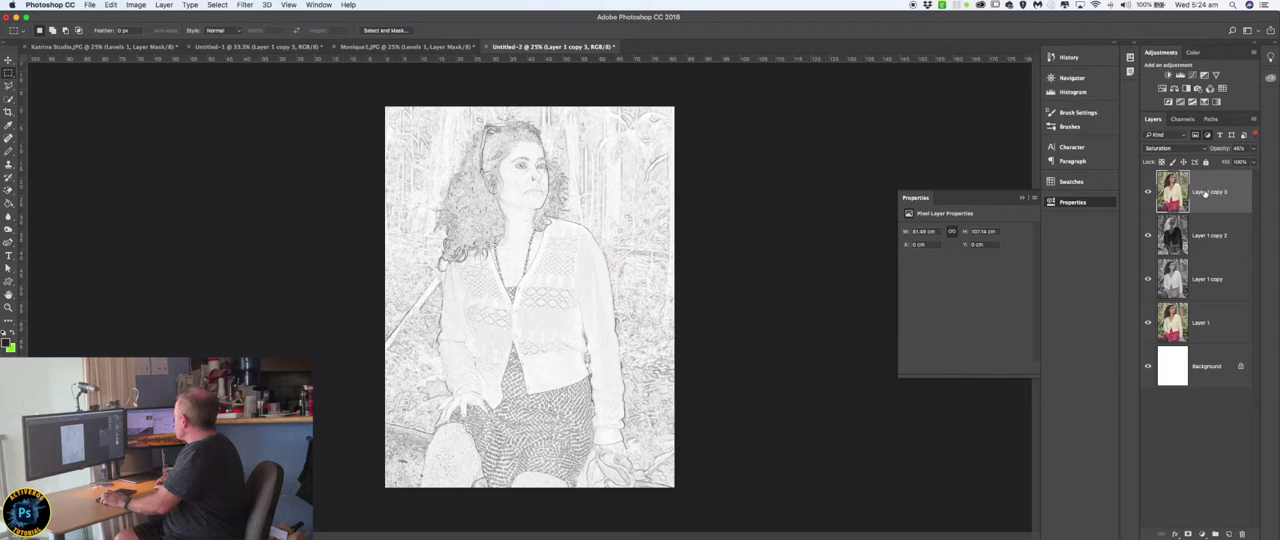
left_click(1205, 151)
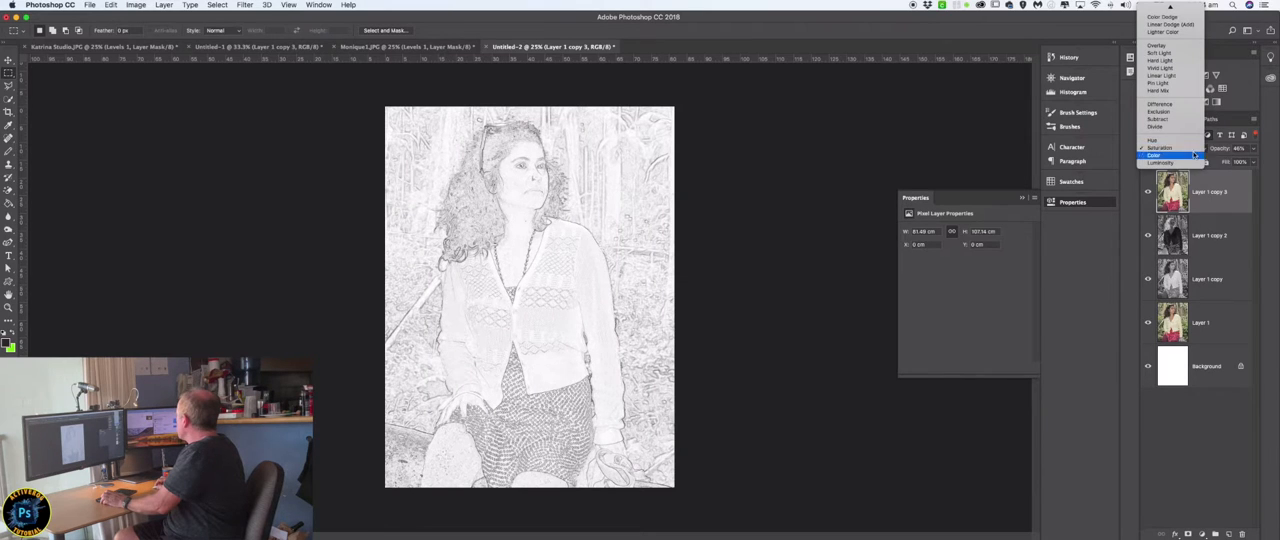
left_click(1160, 93)
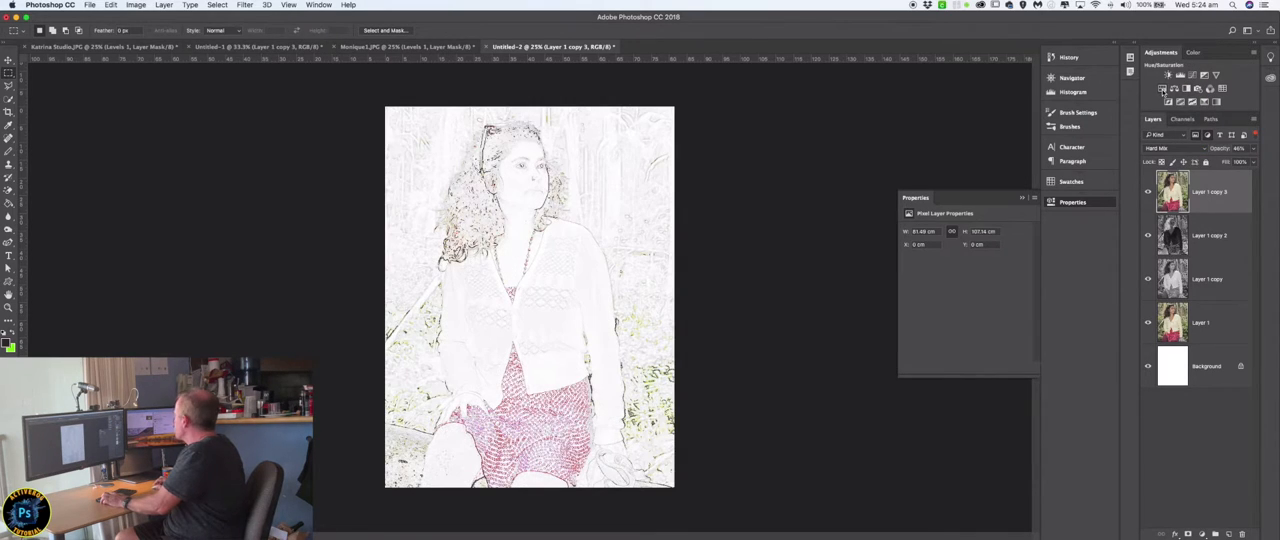
key("super+z")
key("super+z")
key("super+z")
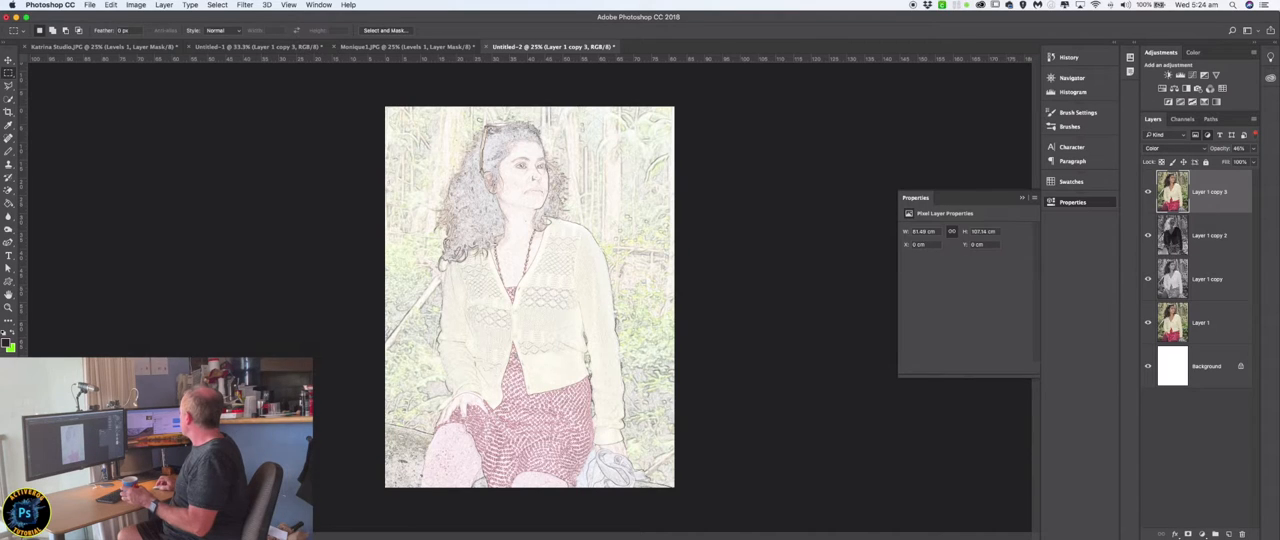
Open the waterfall photo Curtis Falls.JPG as its own document in Photoshop.
key("super+Tab")
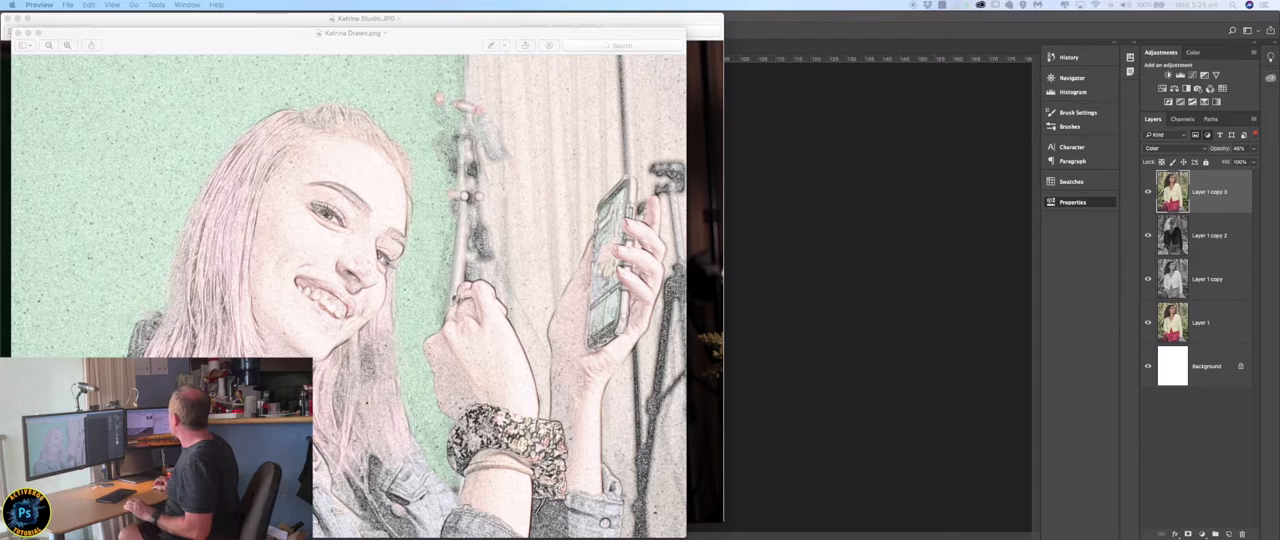
left_click(840, 155)
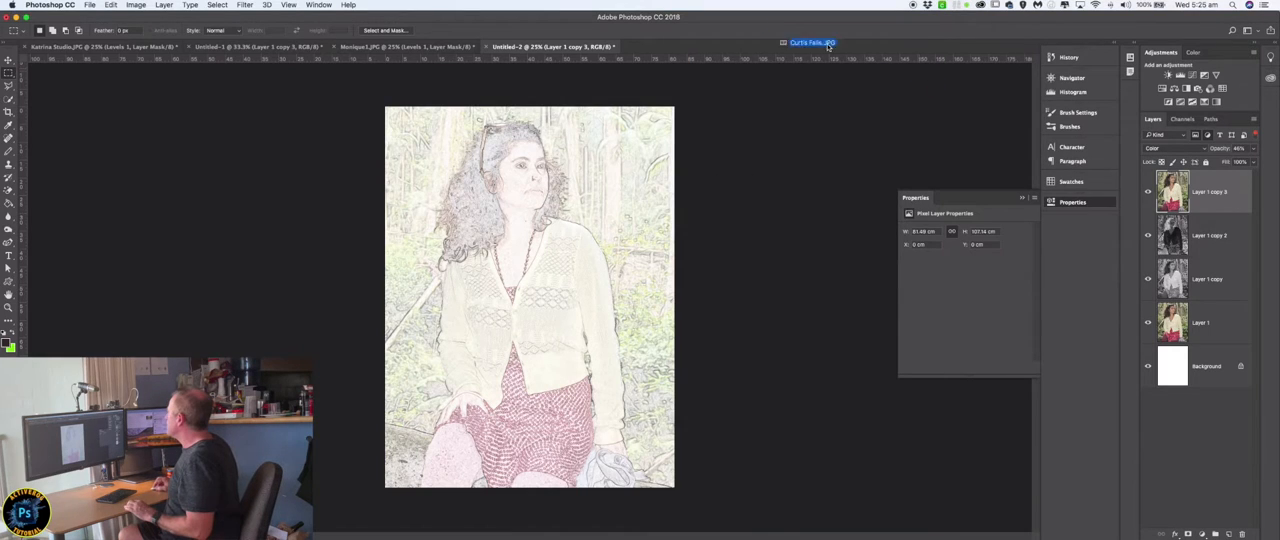
left_click_drag(829, 44, 716, 49)
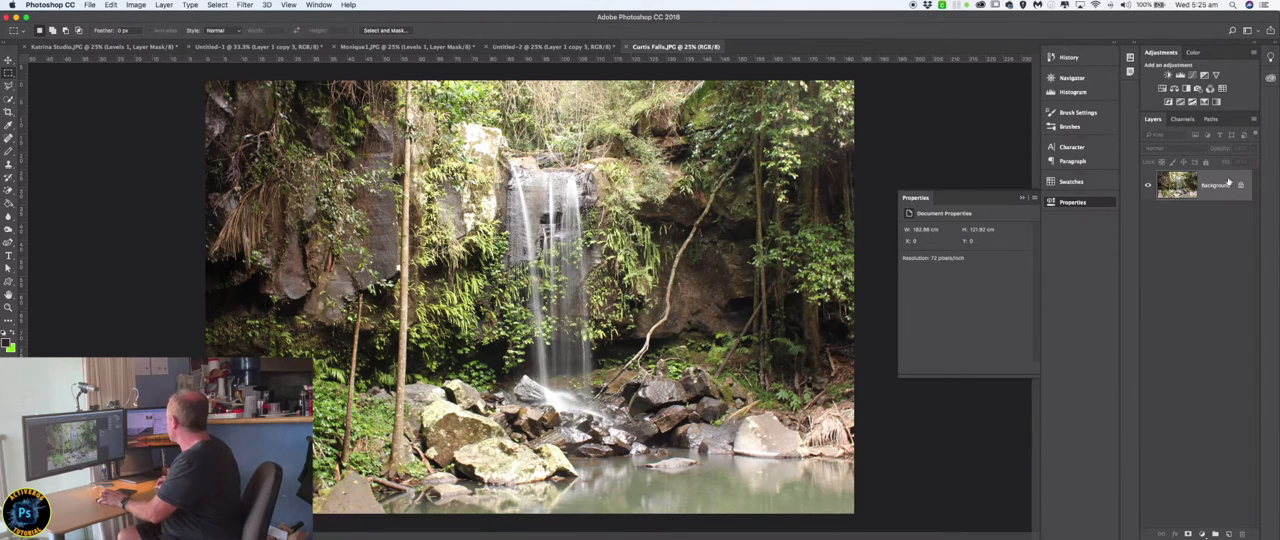
Duplicate the waterfall photo's Background layer, desaturate the copy, and duplicate the desaturated layer.
left_click_drag(1229, 181, 1214, 533)
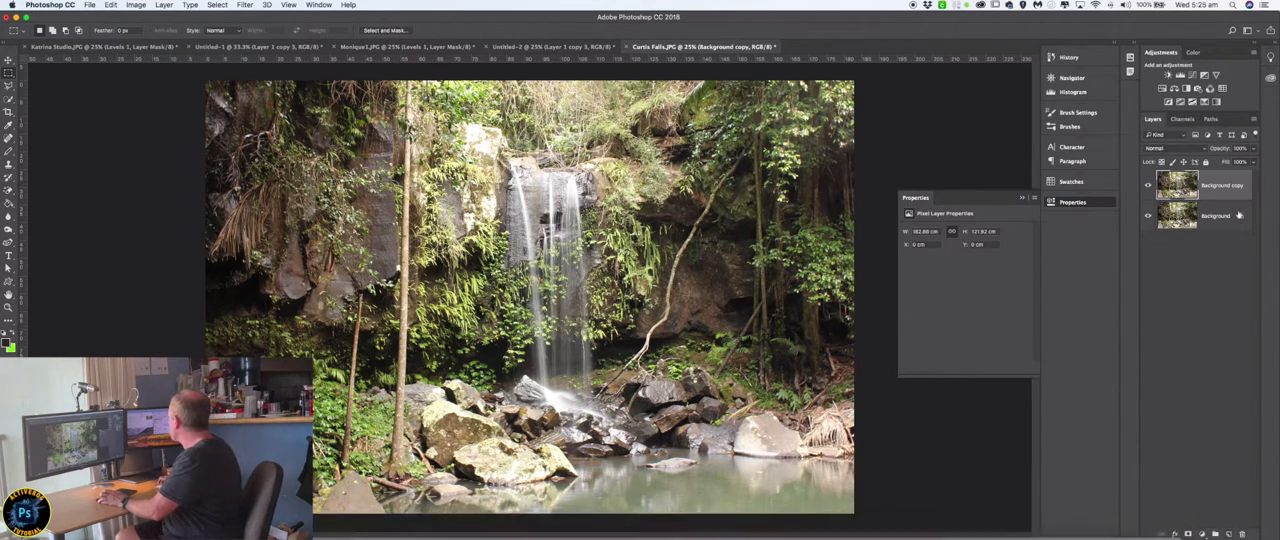
left_click(134, 4)
mouse_move(136, 32)
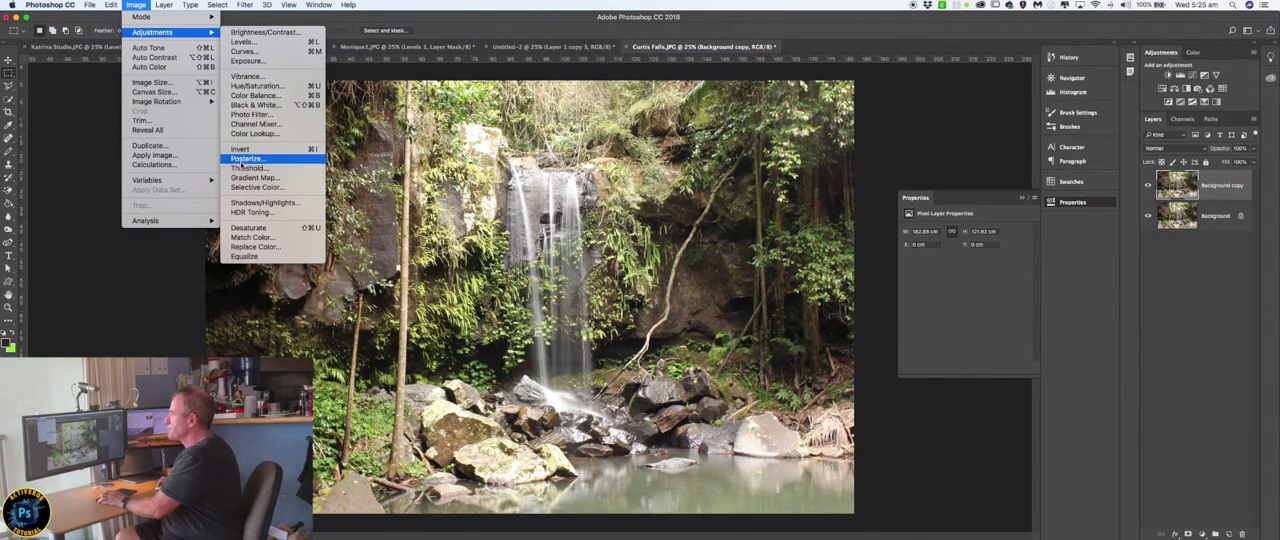
left_click(248, 229)
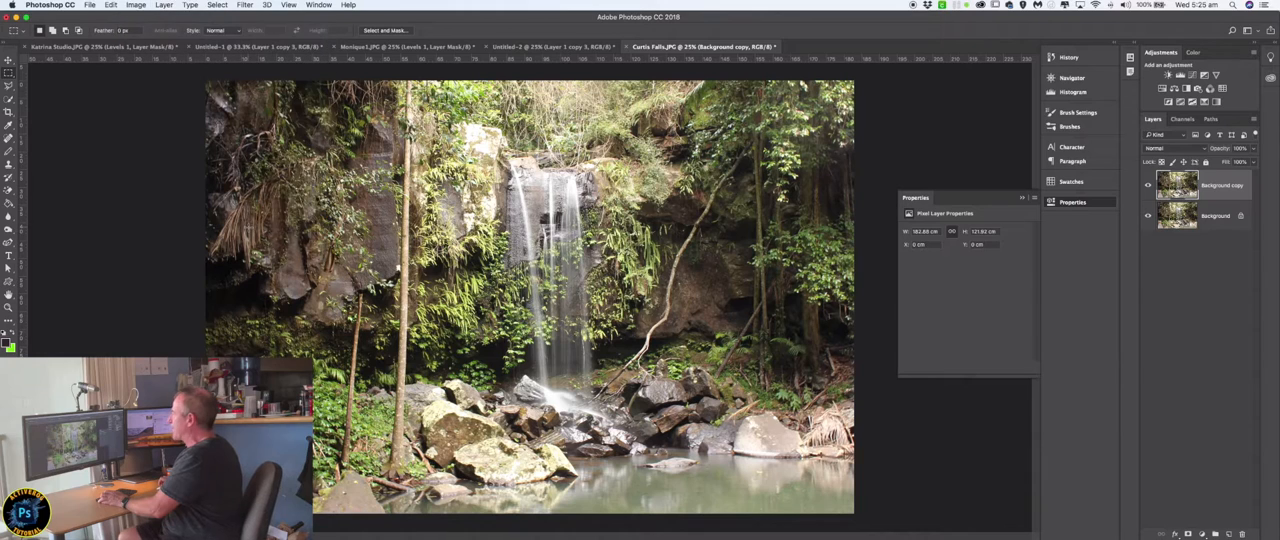
left_click_drag(1216, 184, 1228, 533)
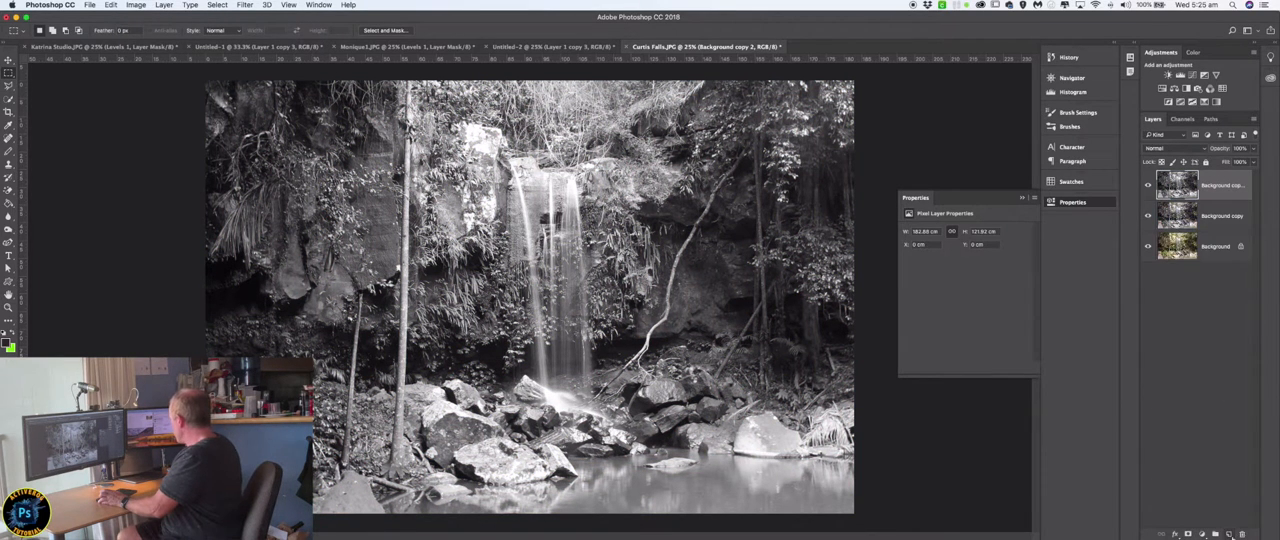
Invert the uppermost desaturated waterfall copy and set its blend mode to Color Dodge.
left_click(135, 5)
mouse_move(140, 36)
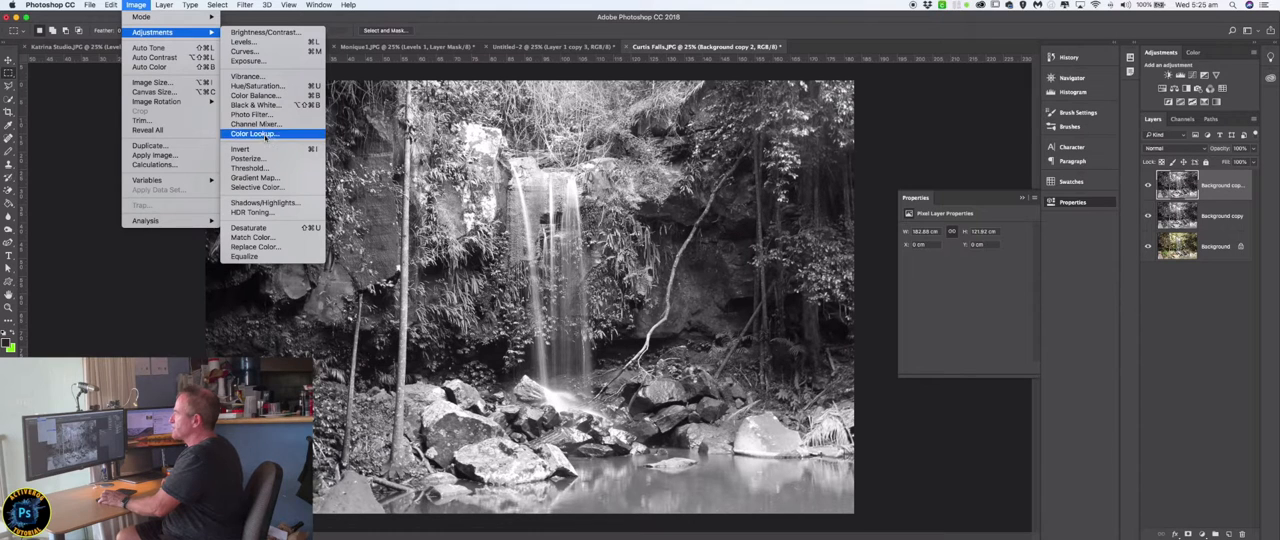
left_click(242, 148)
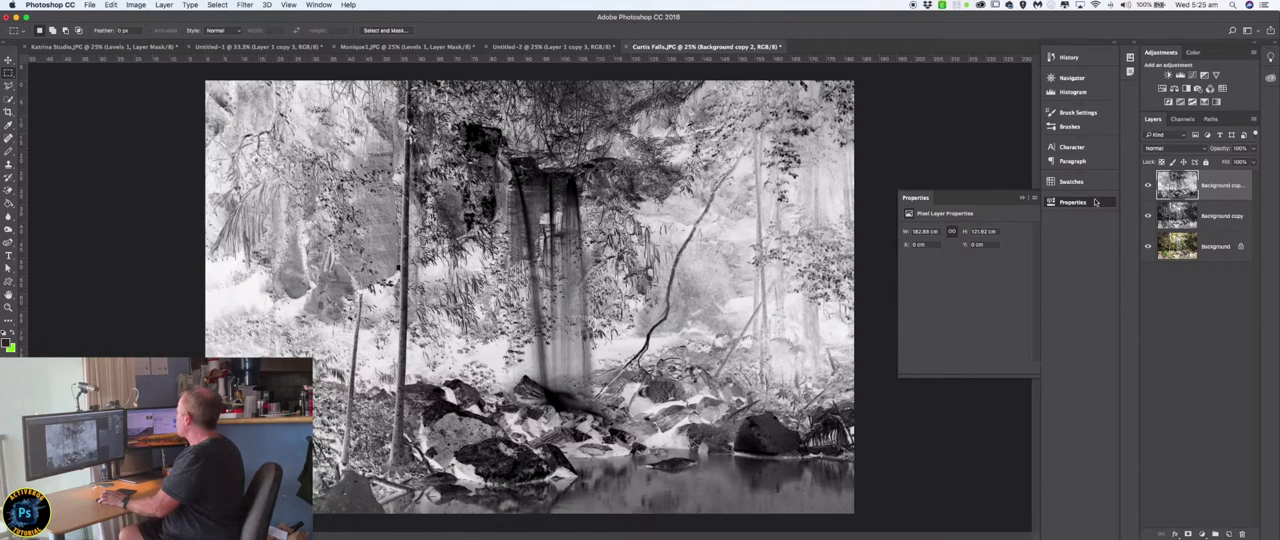
left_click(1204, 149)
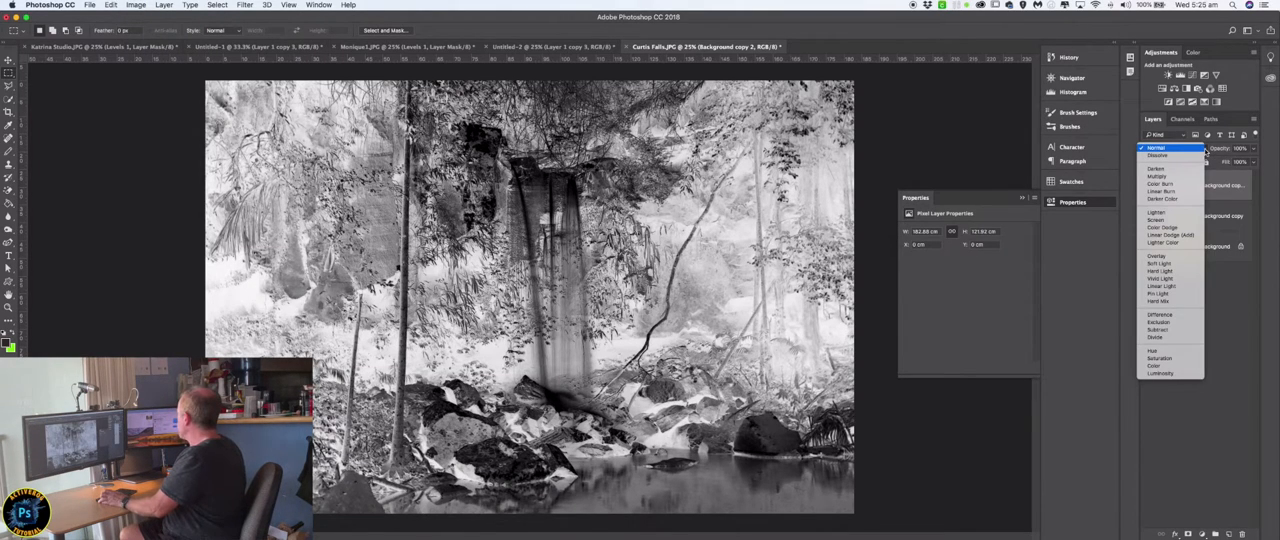
left_click(1181, 230)
Apply the Minimum filter with a 3-pixel radius and Squareness preserved to the inverted waterfall layer.
left_click(245, 5)
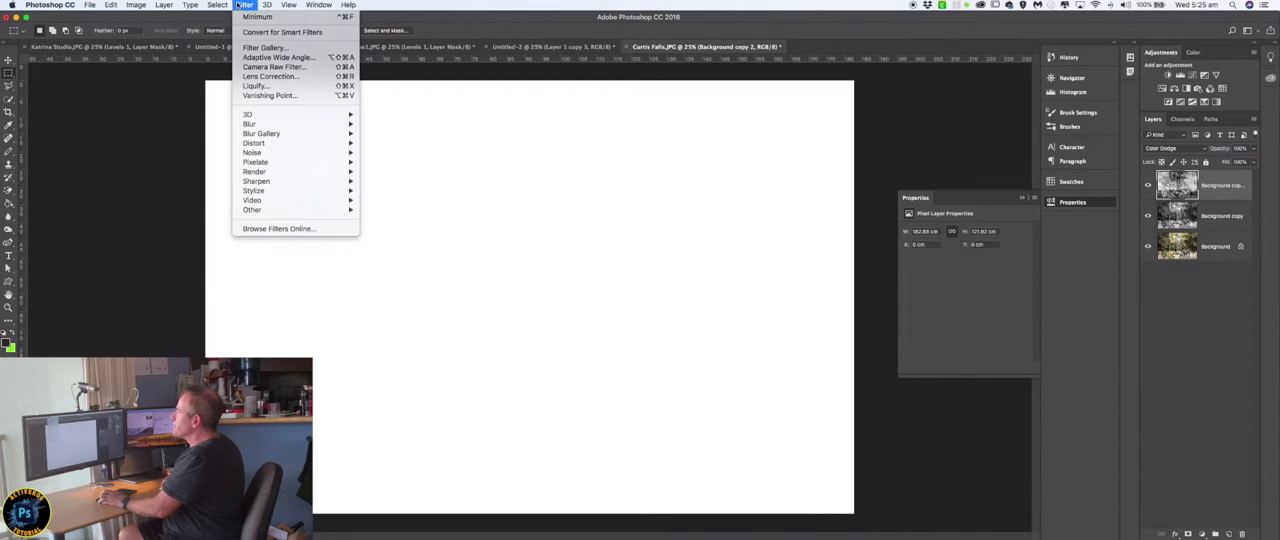
mouse_move(300, 209)
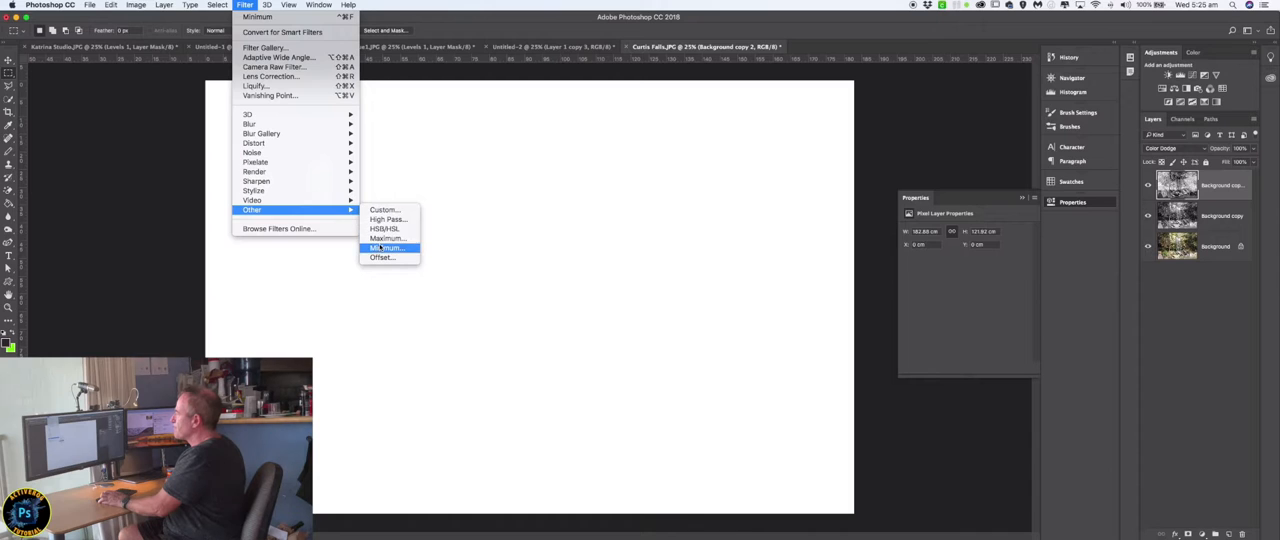
left_click(381, 248)
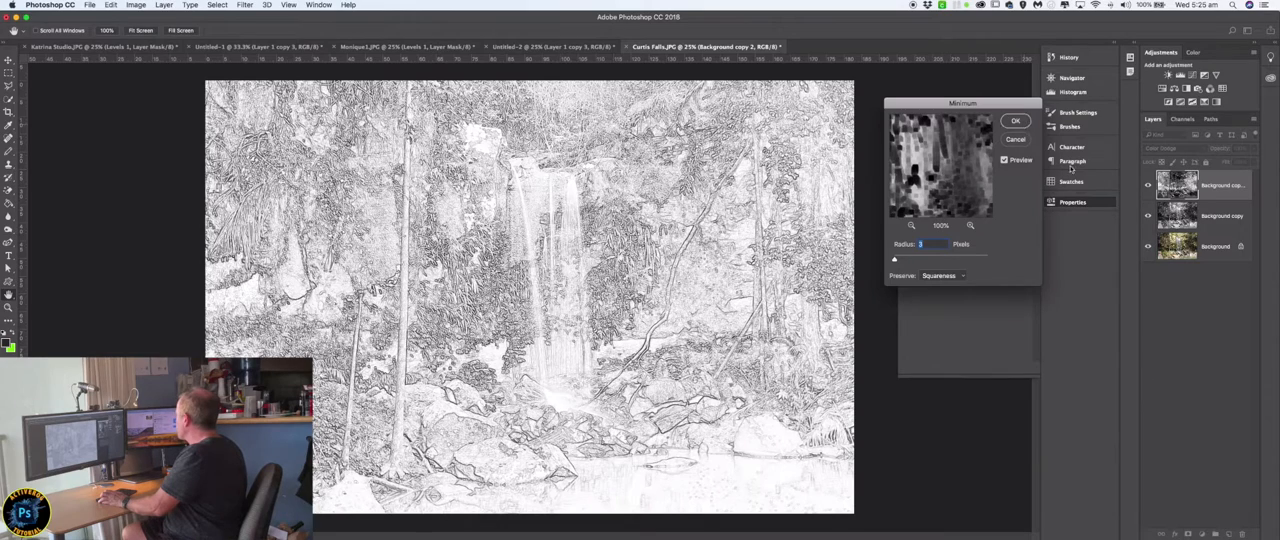
left_click(1015, 121)
Duplicate the waterfall's colour Background layer, move the copy to the top of the stack, and set its blend mode to Color.
left_click_drag(1205, 240, 1230, 535)
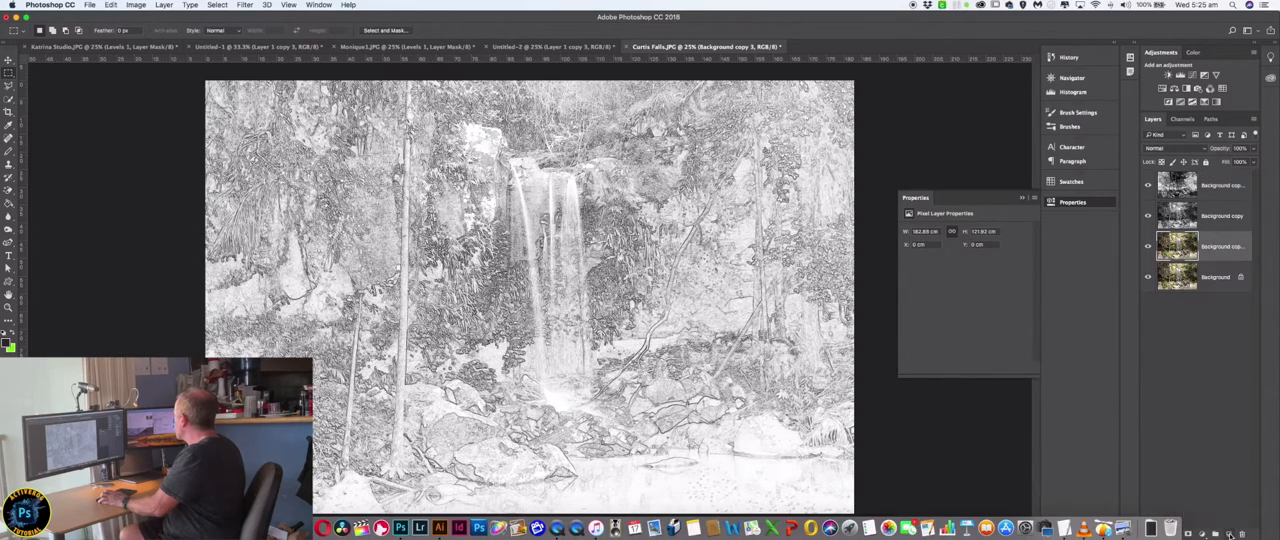
left_click_drag(1205, 246, 1205, 178)
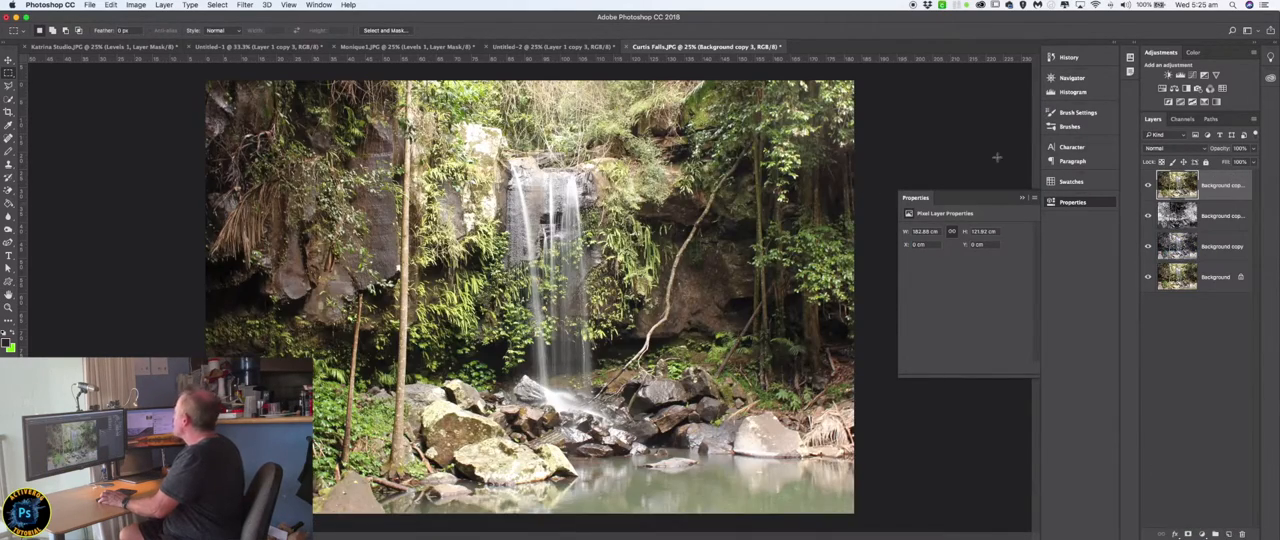
left_click(1204, 149)
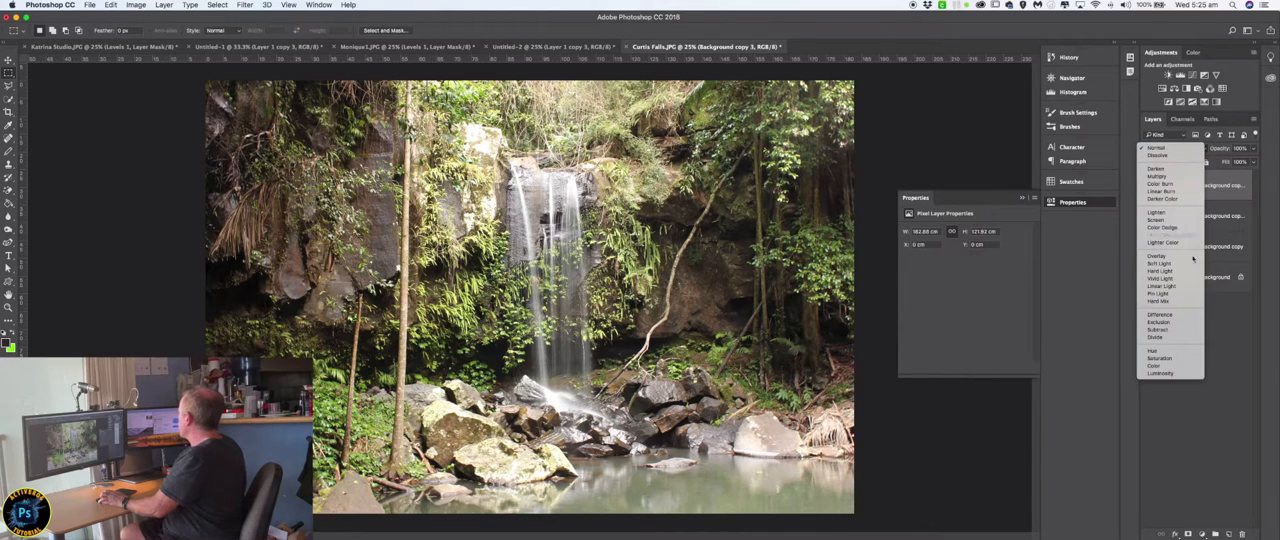
left_click(1181, 369)
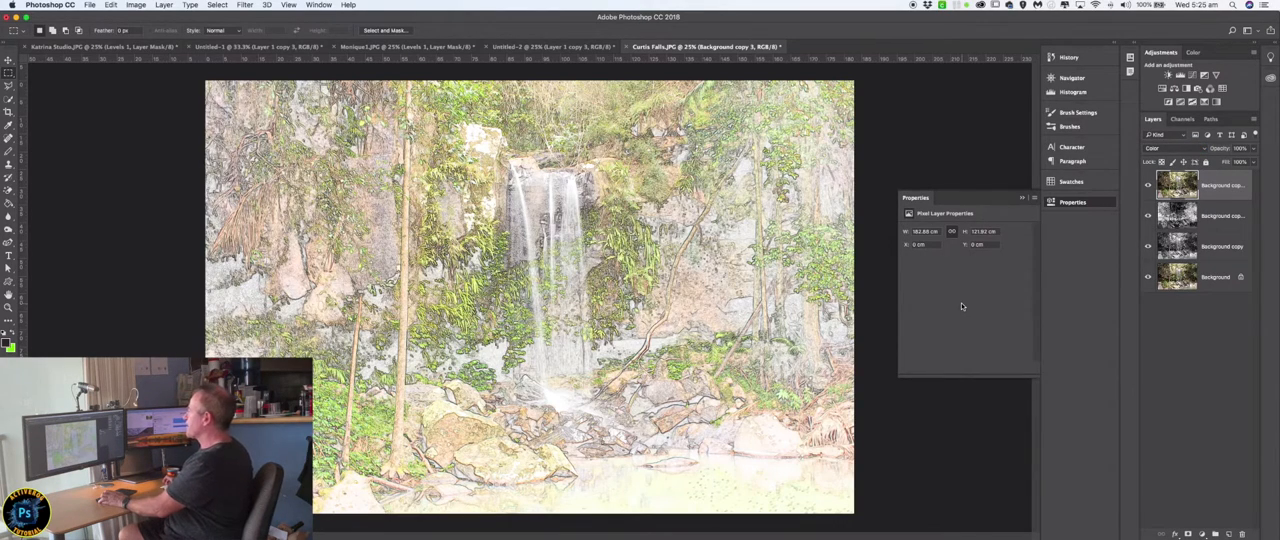